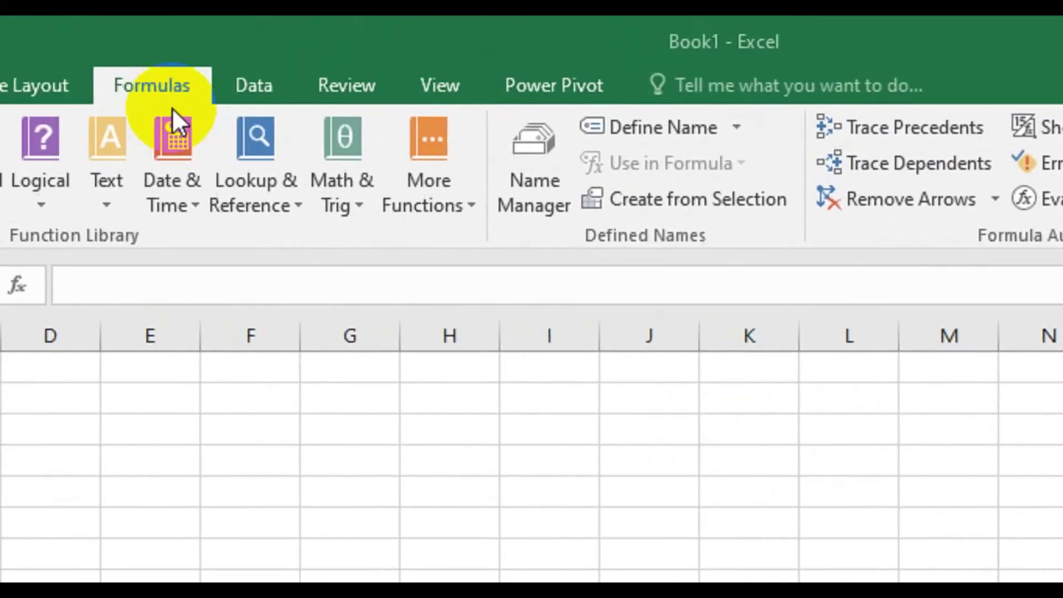
After trying Trace Precedents on the empty sheet, enter 45, 67, 36 and 345 down column A
{"action": "left_click", "coordinate": [247, 92]}
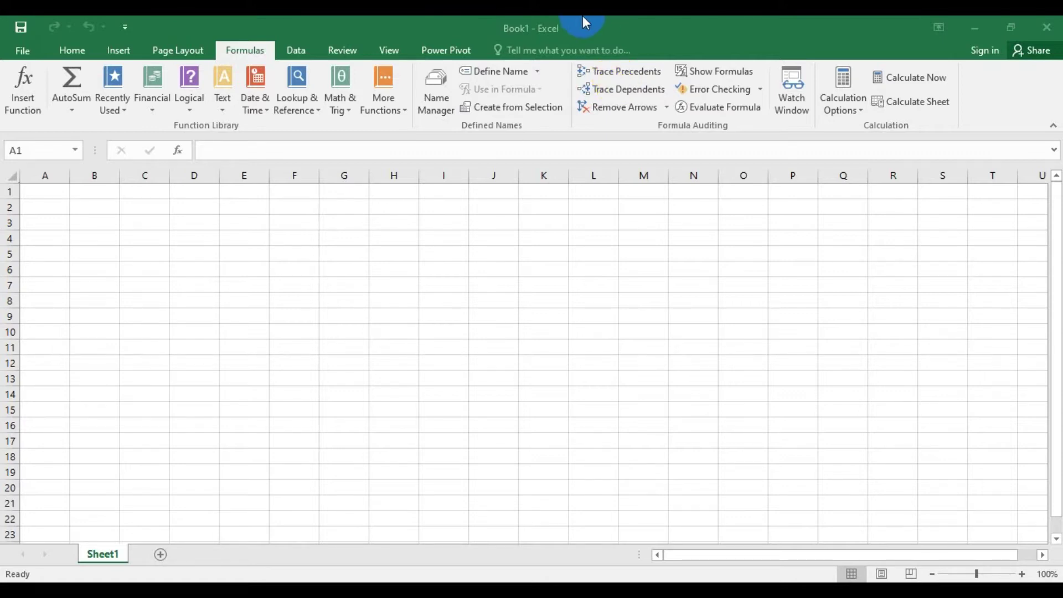
{"action": "left_click", "coordinate": [644, 71]}
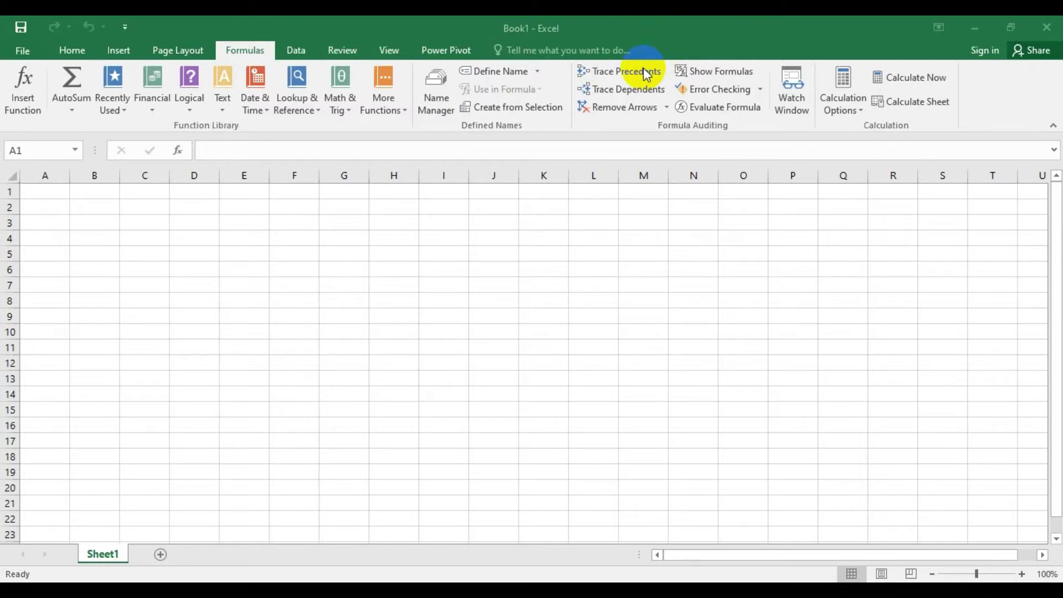
{"action": "left_click", "coordinate": [50, 192]}
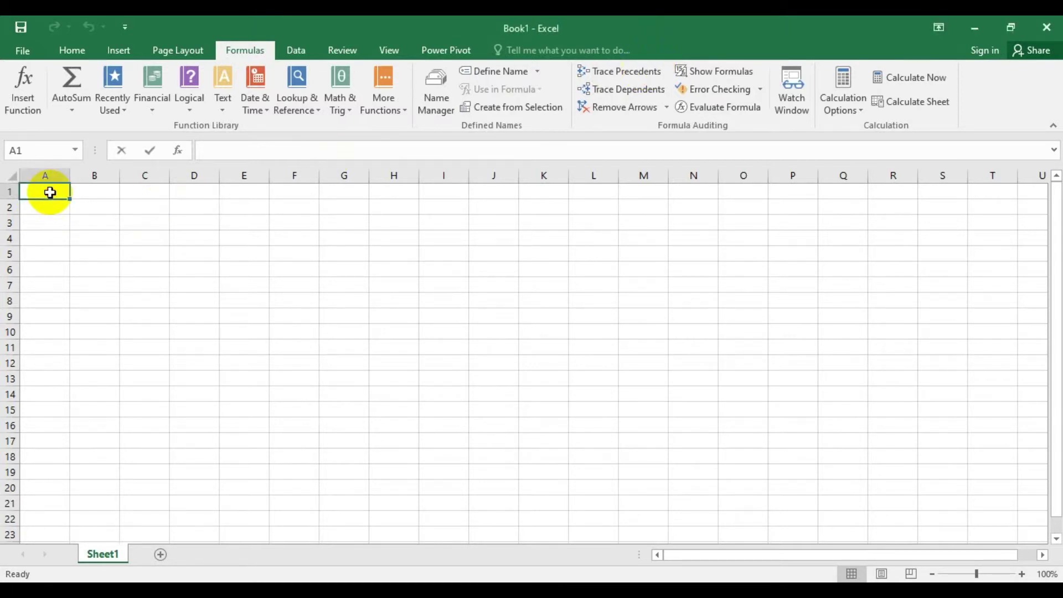
{"action": "type", "text": "45"}
{"action": "key", "text": "Return"}
{"action": "type", "text": "67"}
{"action": "key", "text": "Return"}
{"action": "type", "text": "36"}
{"action": "key", "text": "Return"}
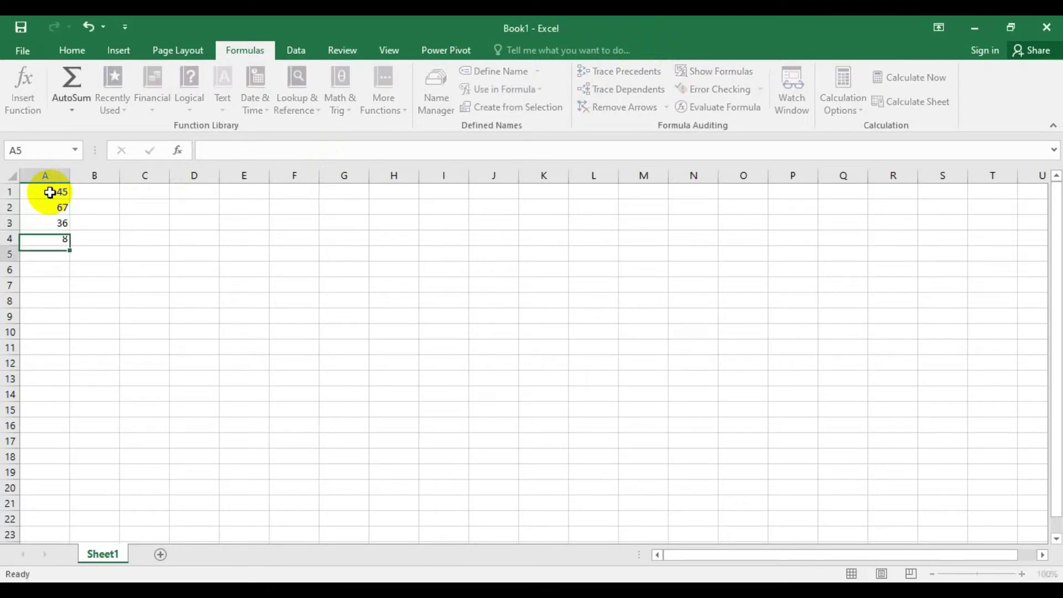
{"action": "type", "text": "345"}
{"action": "key", "text": "Return"}
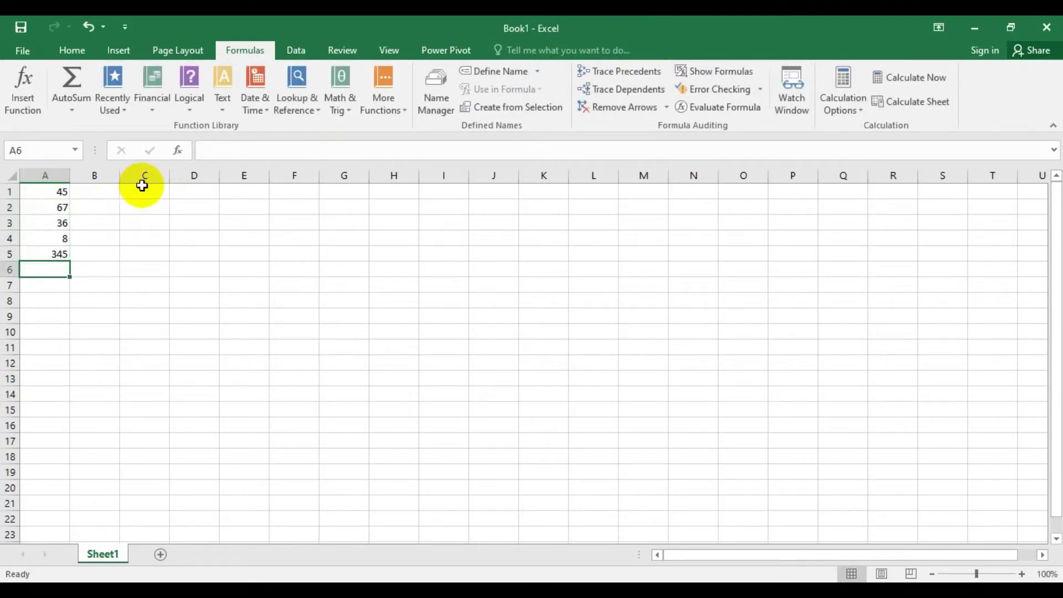
Enter 56, 3456, 345 and 345 down column C, ending with 345 in C5
{"action": "left_click", "coordinate": [143, 188]}
{"action": "type", "text": "56"}
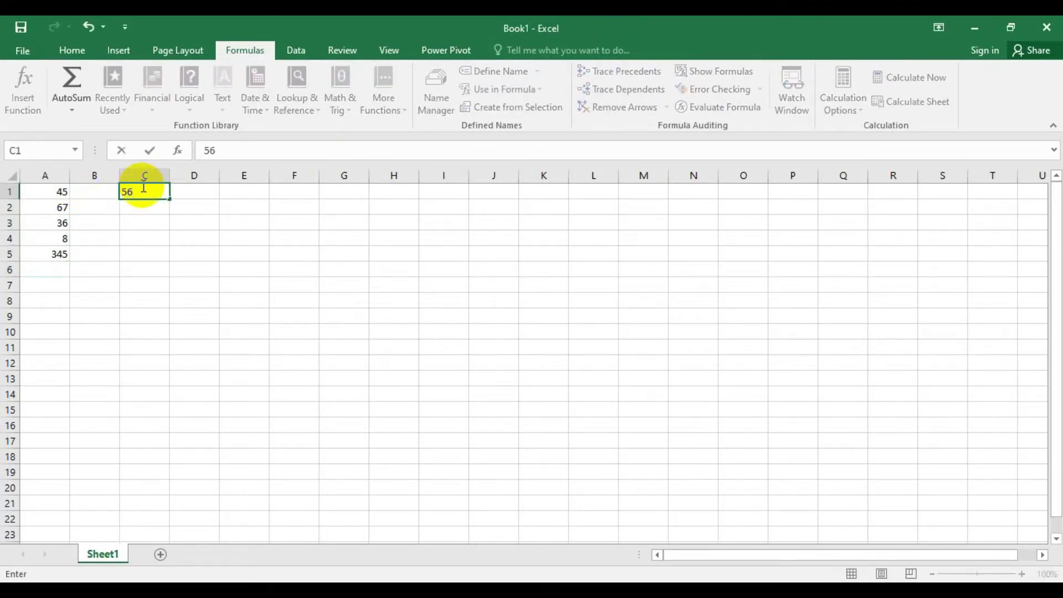
{"action": "key", "text": "Return"}
{"action": "type", "text": "3456"}
{"action": "key", "text": "Return"}
{"action": "type", "text": "345"}
{"action": "key", "text": "Return"}
{"action": "type", "text": "7"}
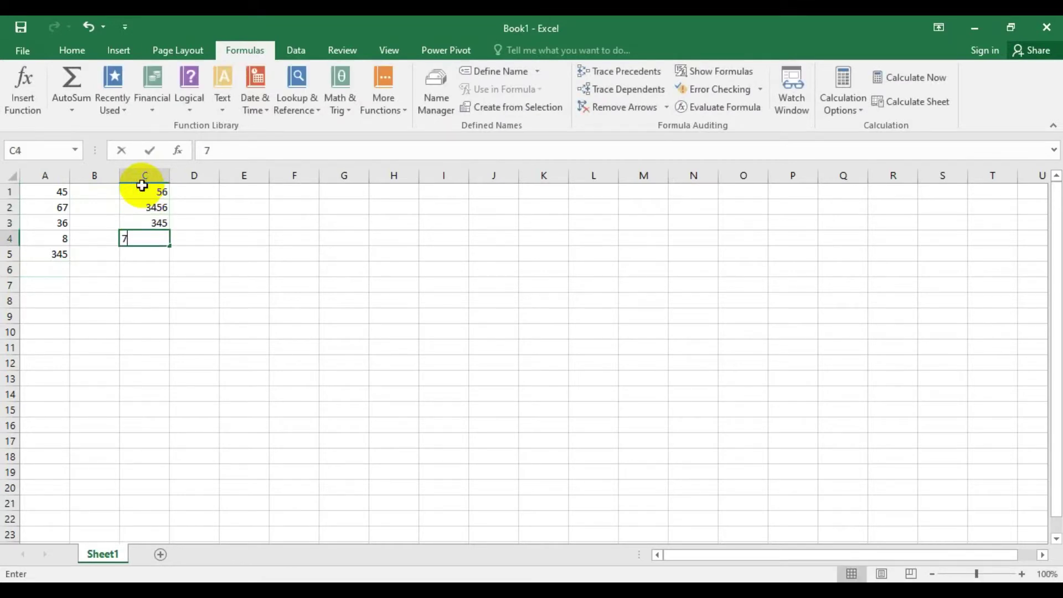
{"action": "key", "text": "Return"}
{"action": "type", "text": "345"}
{"action": "key", "text": "Return"}
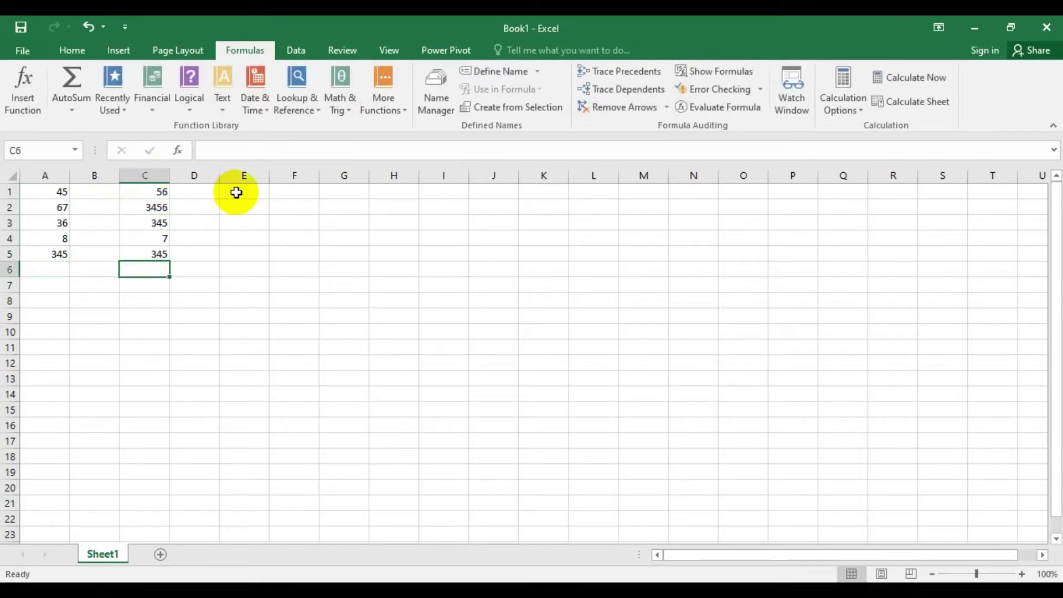
Enter 5, 346, 345 and 345 into E1:E4
{"action": "left_click", "coordinate": [237, 192]}
{"action": "type", "text": "5"}
{"action": "key", "text": "Return"}
{"action": "type", "text": "346"}
{"action": "key", "text": "Return"}
{"action": "type", "text": "345"}
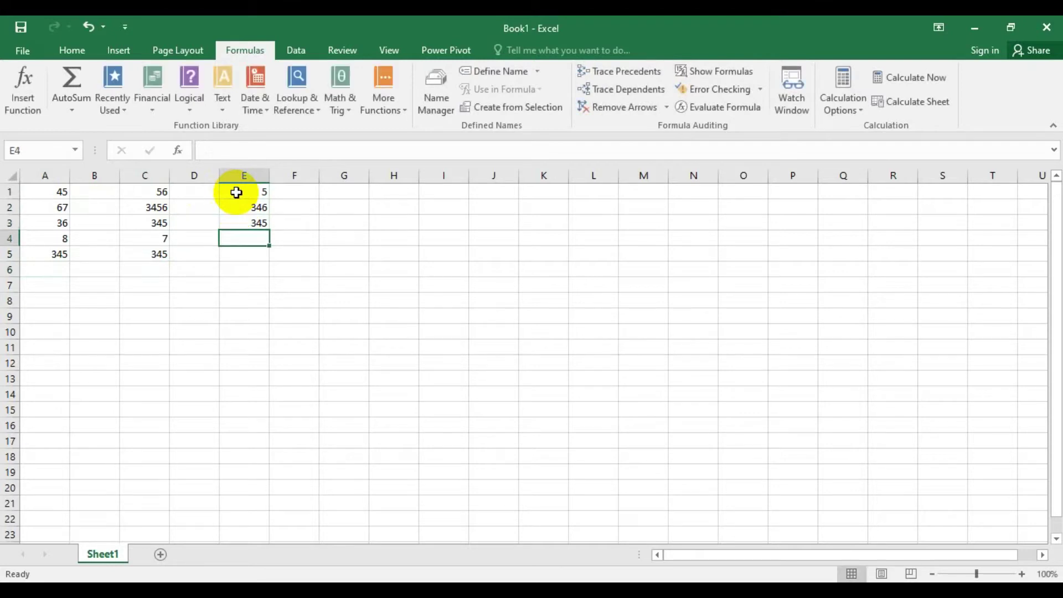
{"action": "type", "text": "345"}
{"action": "key", "text": "Return"}
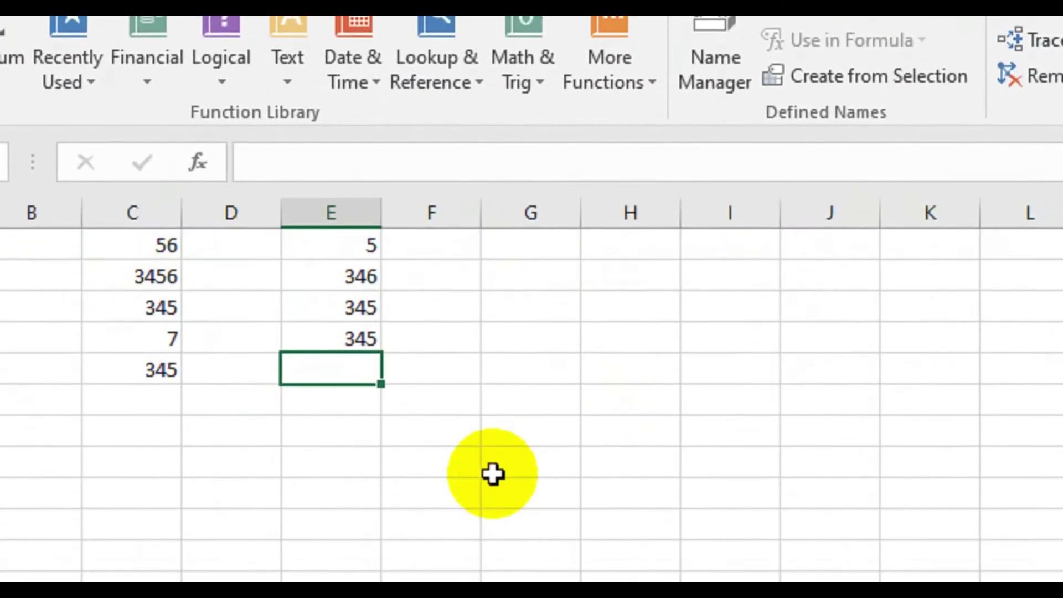
Label G8 'total' and enter =SUM(A3+C3+E4) in H8, returning 746
{"action": "left_click", "coordinate": [505, 451]}
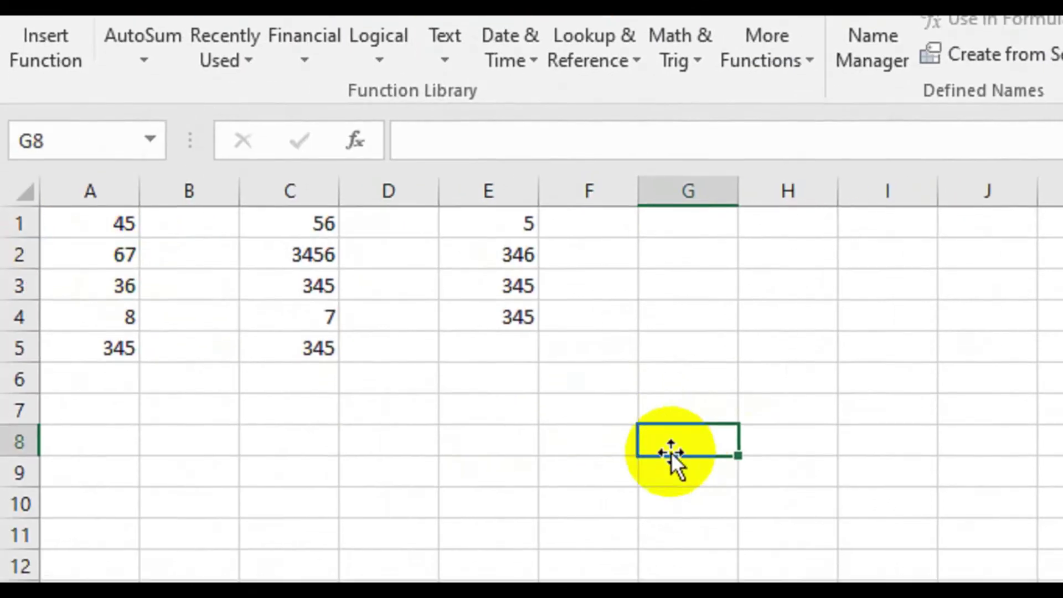
{"action": "type", "text": "total"}
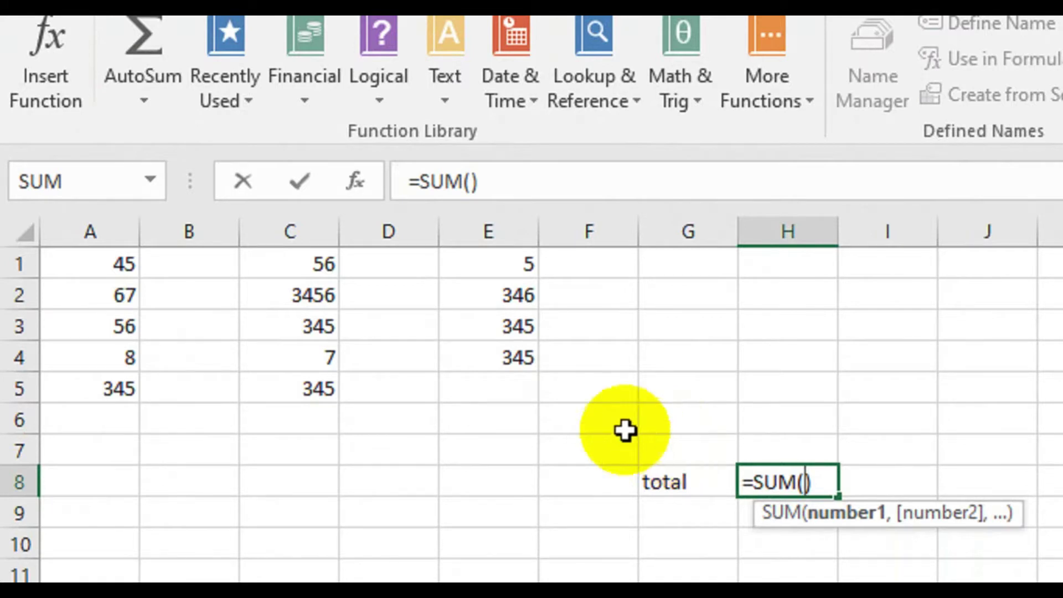
{"action": "left_click", "coordinate": [120, 311]}
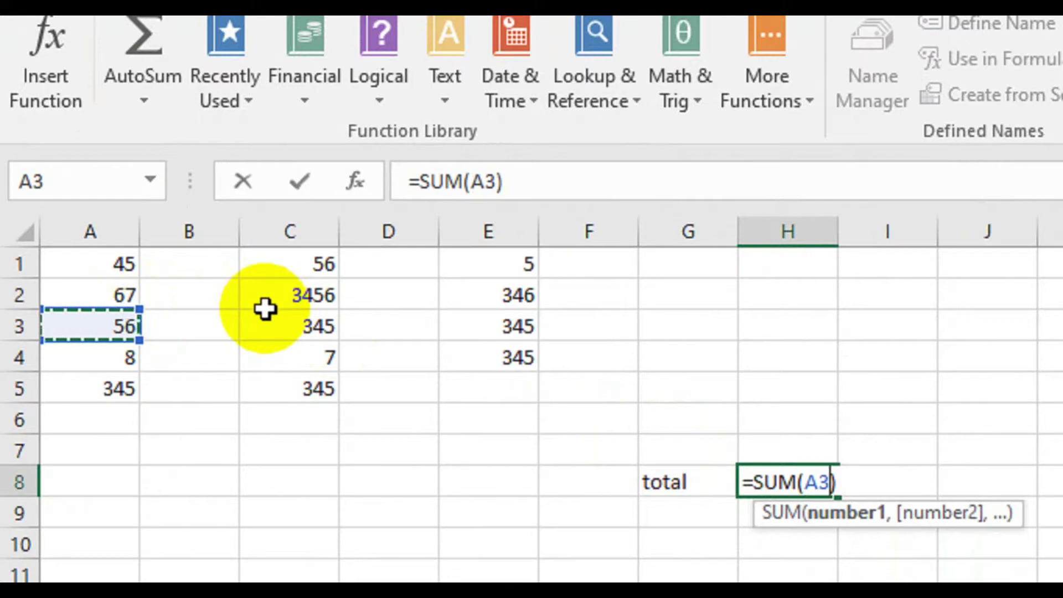
{"action": "type", "text": "+"}
{"action": "left_click", "coordinate": [304, 325]}
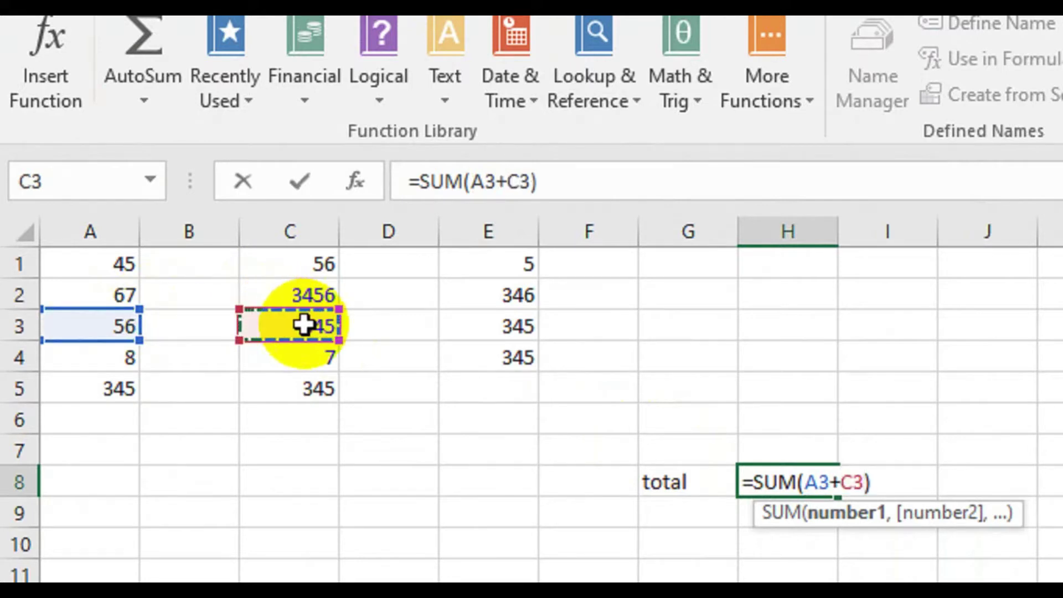
{"action": "type", "text": "+"}
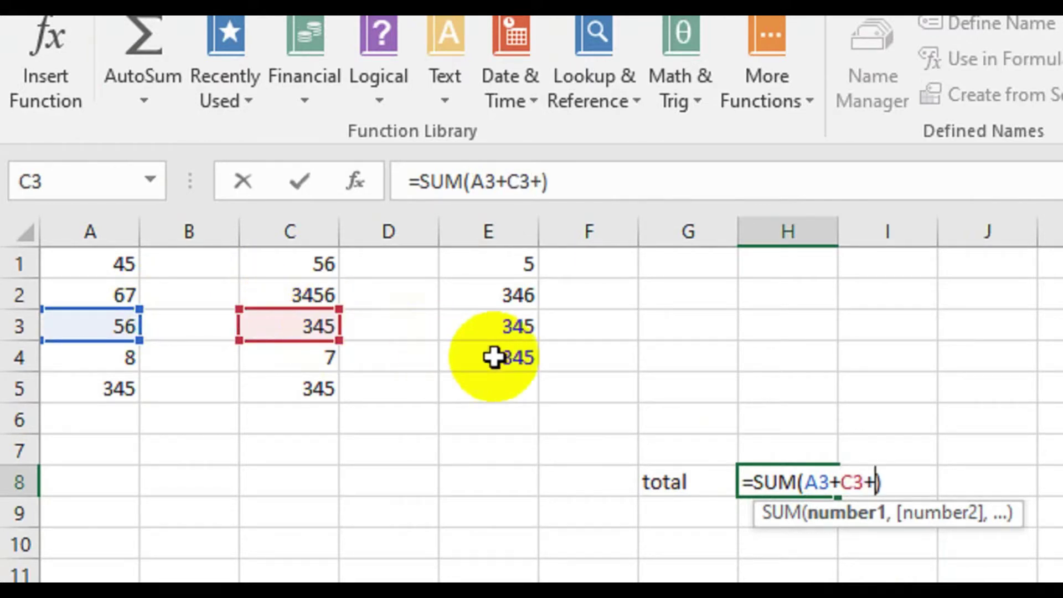
{"action": "left_click", "coordinate": [515, 356]}
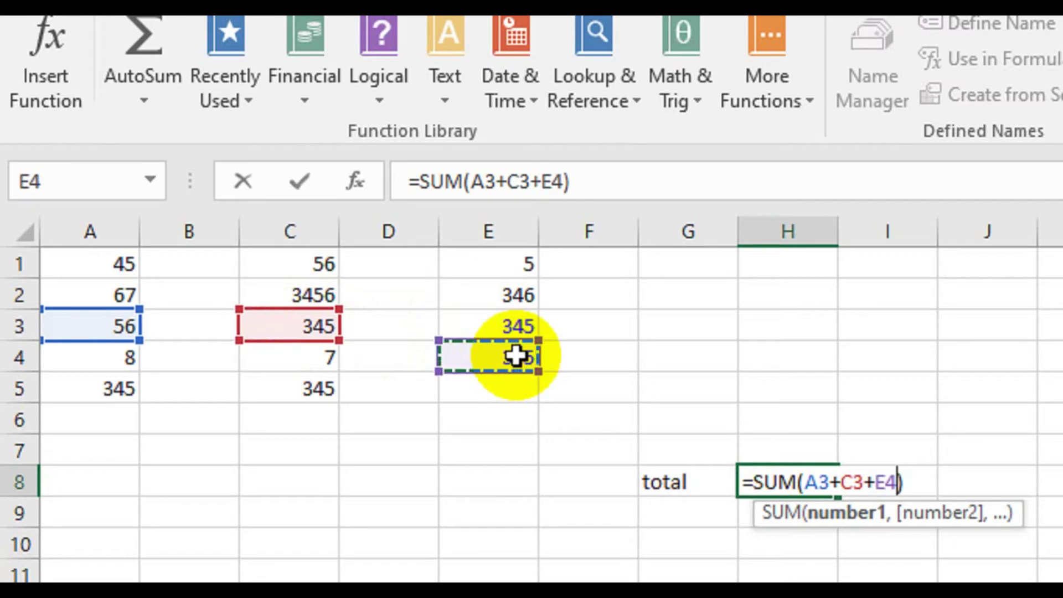
{"action": "key", "text": "Return"}
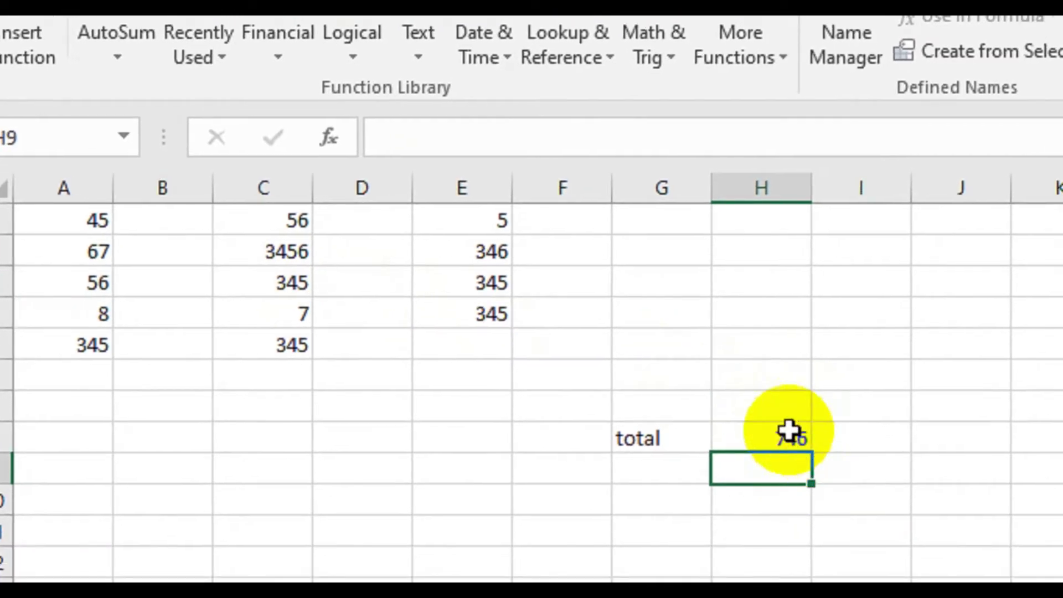
Trace the precedents of the 746 total in H8, then remove the arrows
{"action": "left_click", "coordinate": [789, 431]}
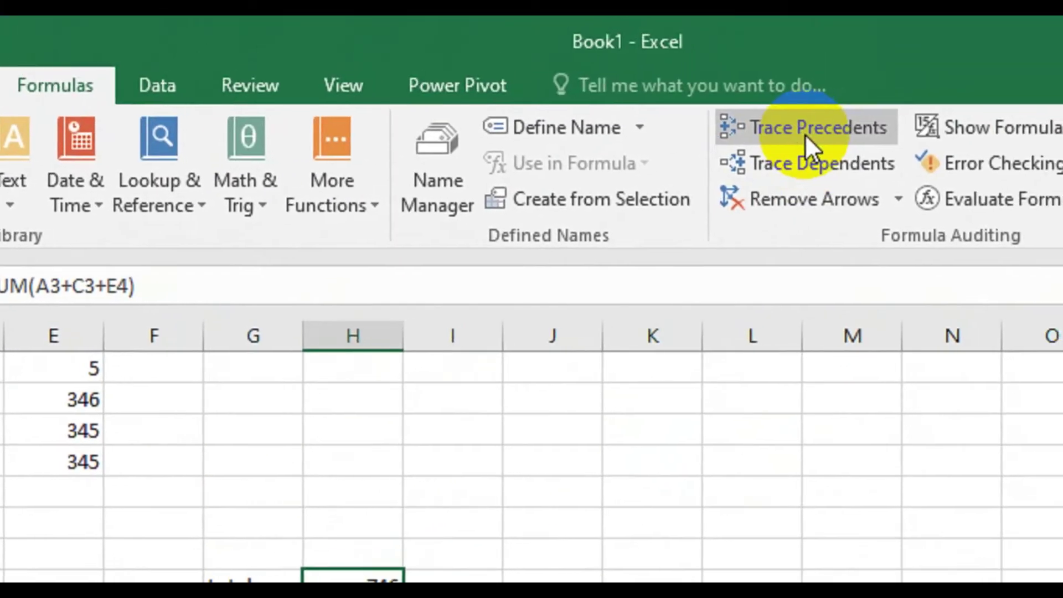
{"action": "left_click", "coordinate": [804, 134]}
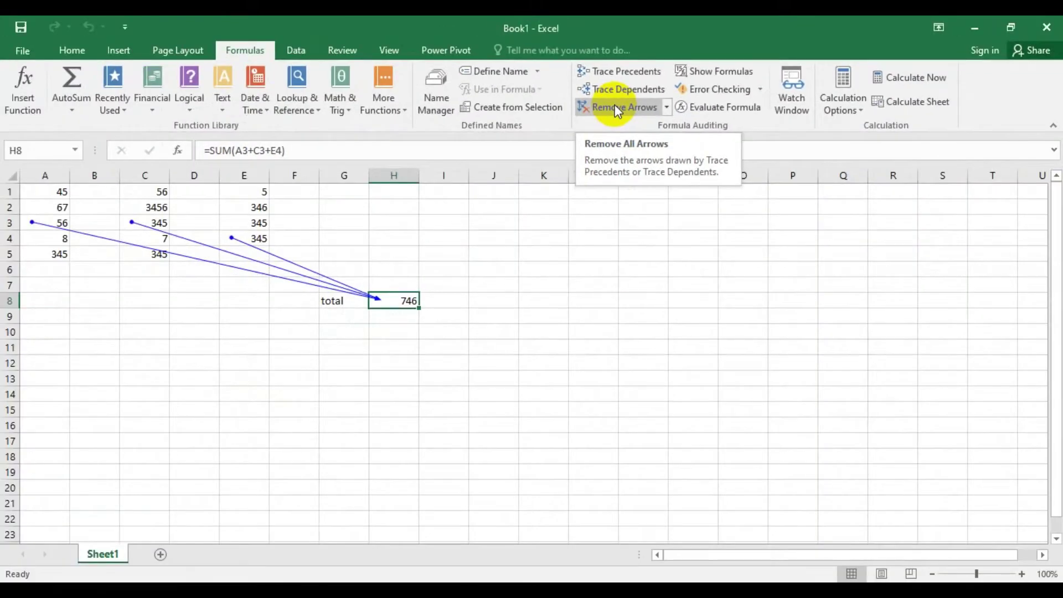
{"action": "left_click", "coordinate": [618, 112]}
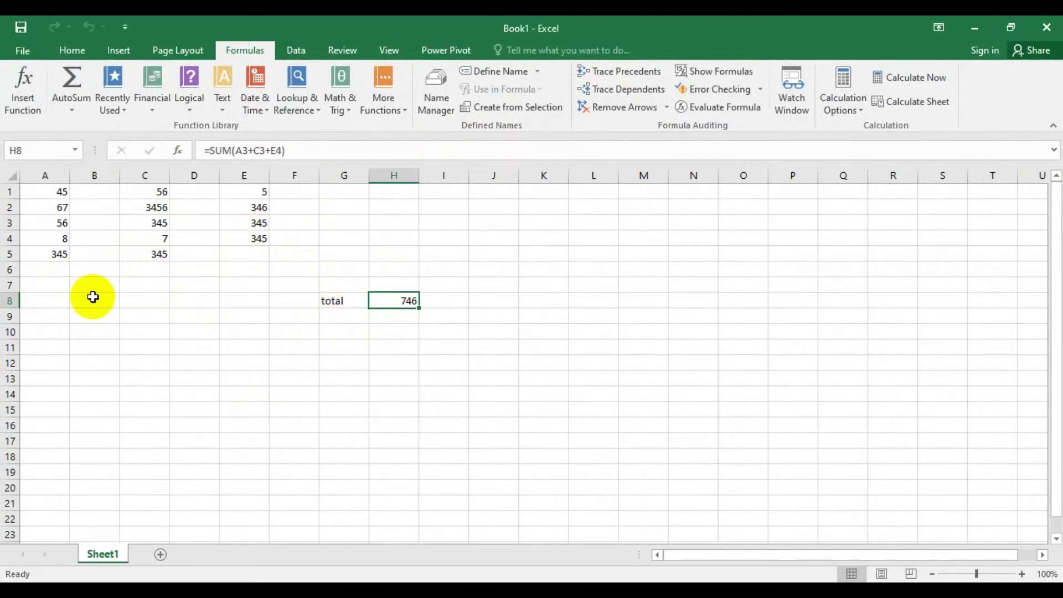
Move the selection up and right, away from the H8 total
{"action": "key", "text": "Up"}
{"action": "key", "text": "Up"}
{"action": "key", "text": "Up"}
{"action": "key", "text": "Right"}
{"action": "key", "text": "Right"}
{"action": "key", "text": "Right"}
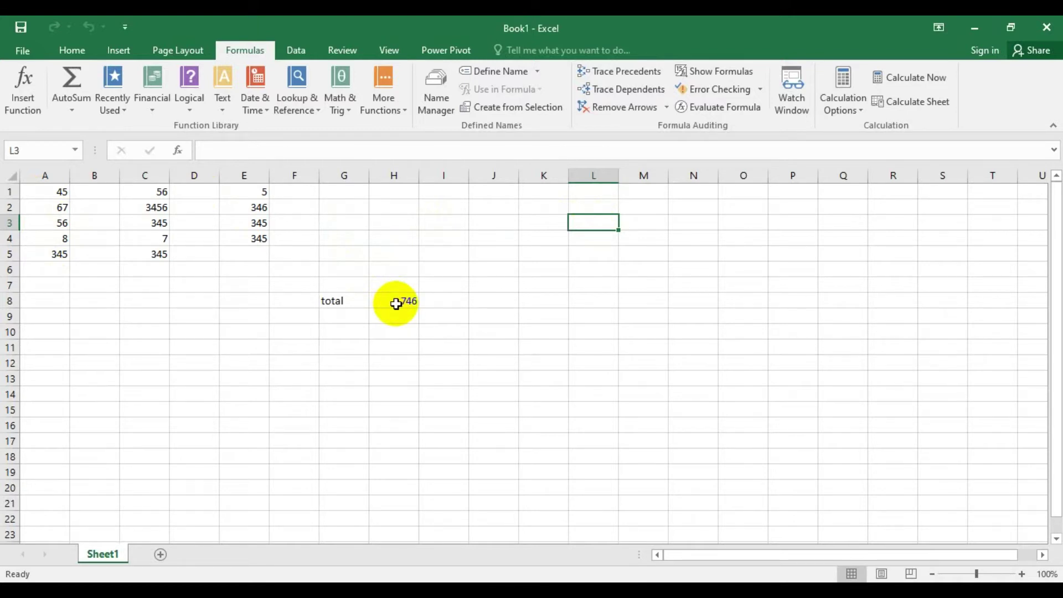
Trace the dependents of A3, C3 and E4, drawing arrows into H8
{"action": "left_click", "coordinate": [54, 224]}
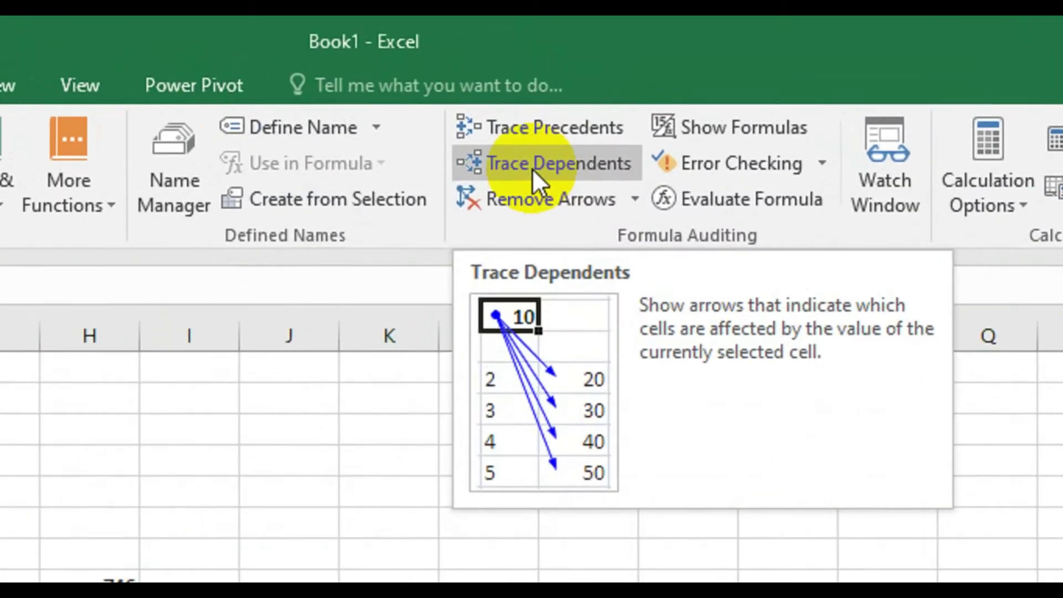
{"action": "left_click", "coordinate": [532, 169]}
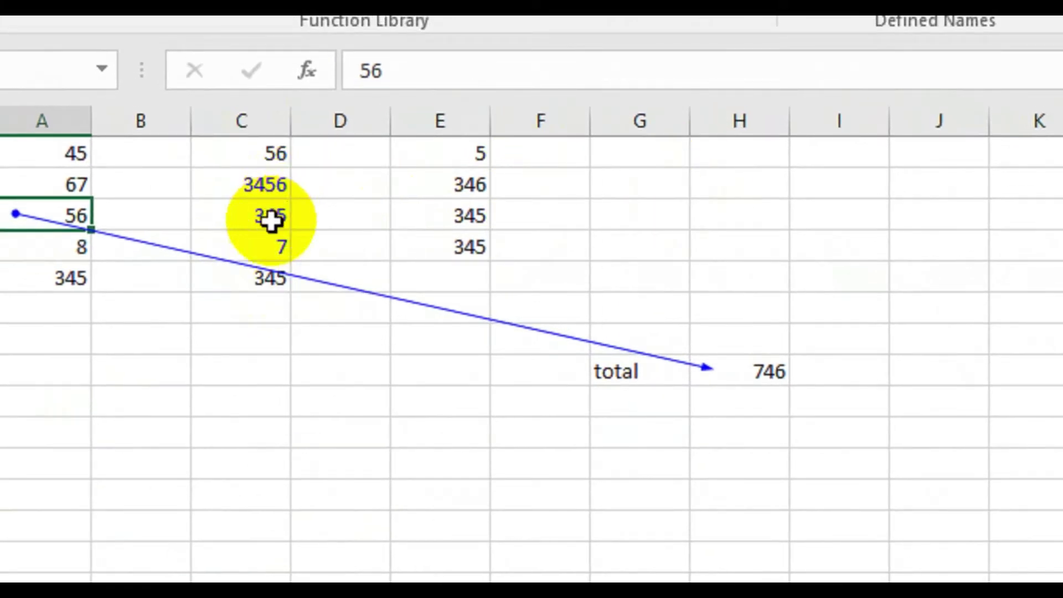
{"action": "left_click", "coordinate": [271, 222]}
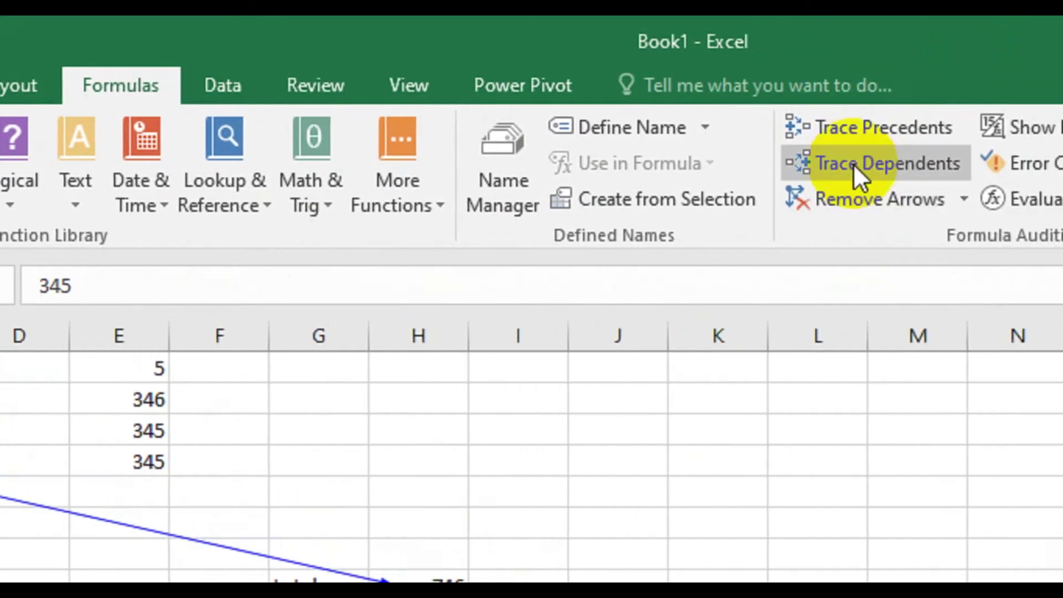
{"action": "left_click", "coordinate": [813, 162]}
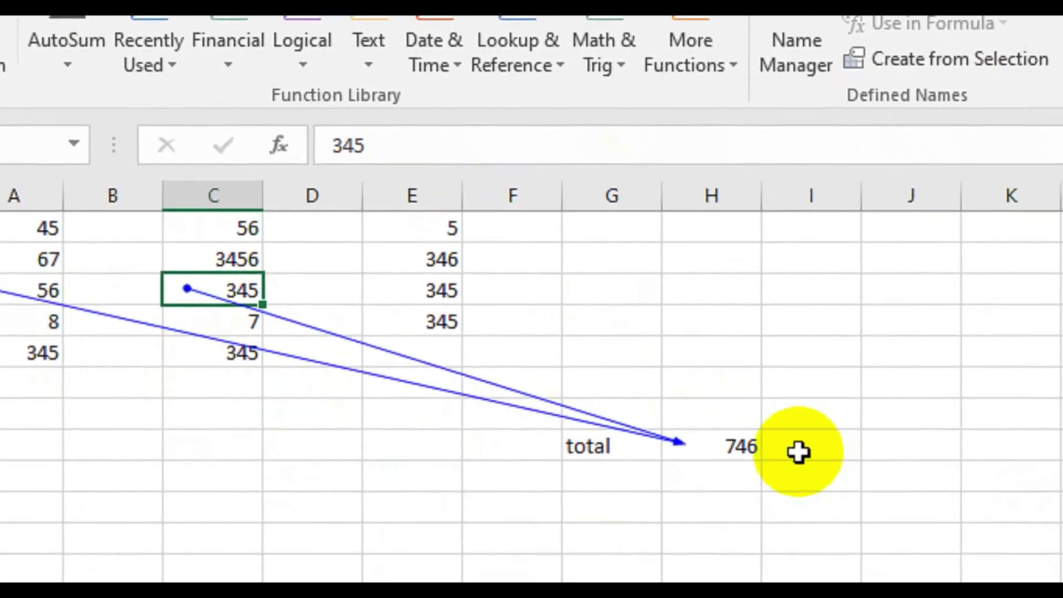
{"action": "left_click", "coordinate": [435, 310]}
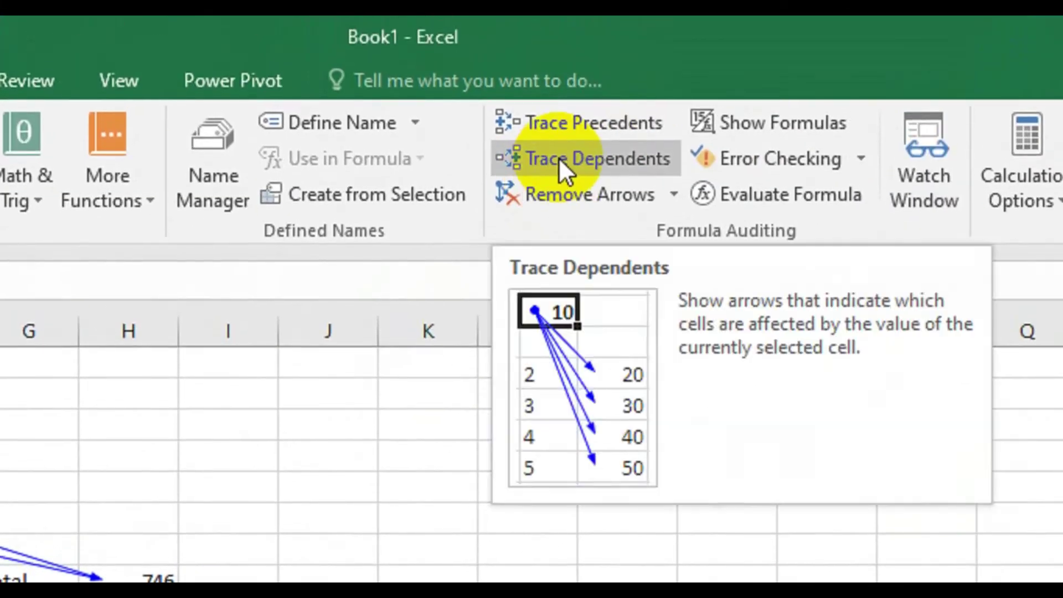
{"action": "left_click", "coordinate": [559, 157]}
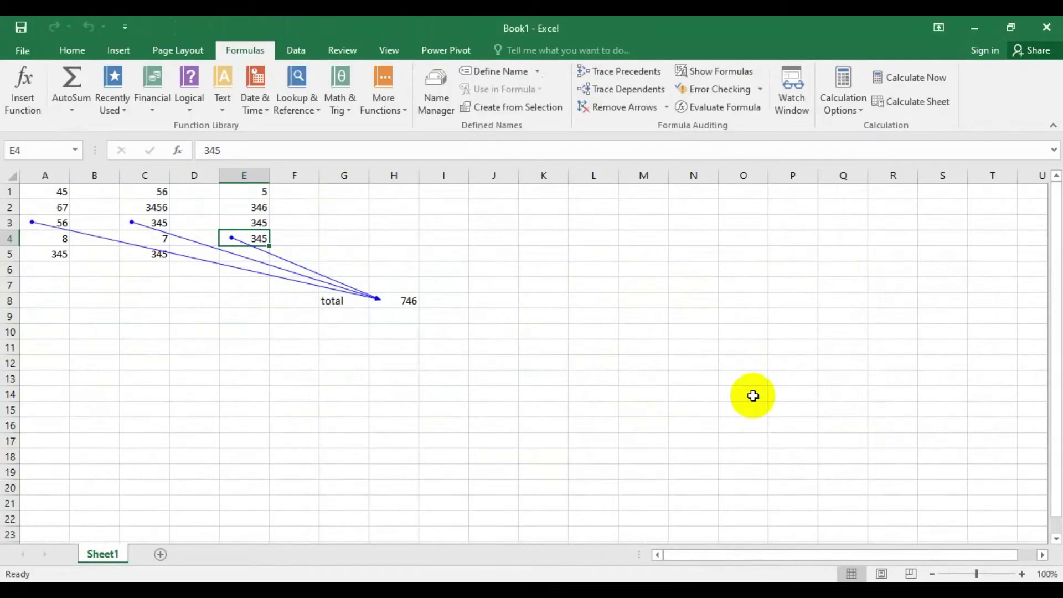
Remove the dependent tracer arrows from the sheet
{"action": "left_click", "coordinate": [625, 108]}
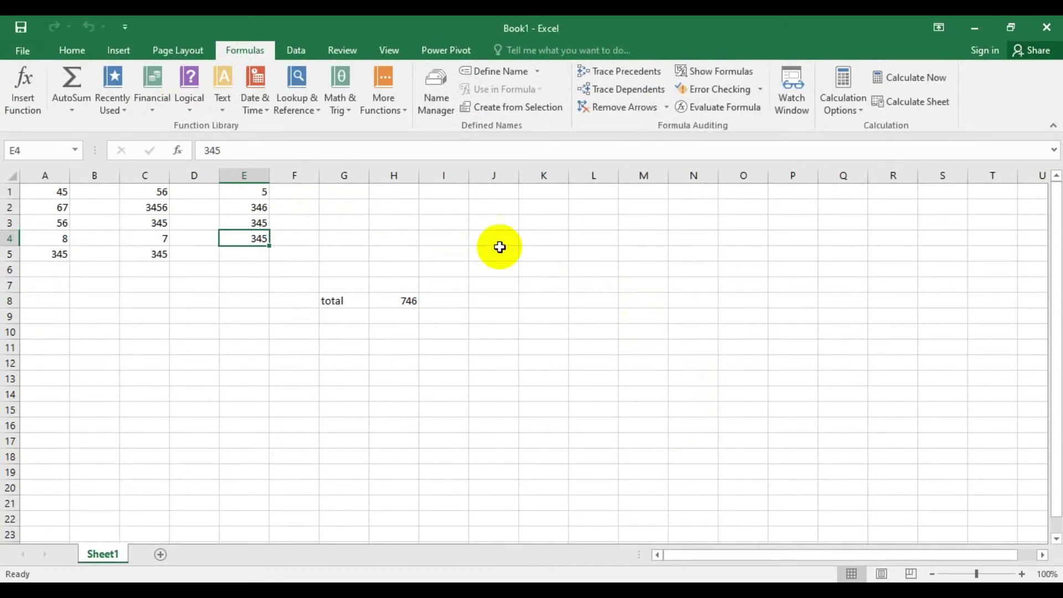
Enter 558, 46, 36 and 34 into K2:K5
{"action": "left_click", "coordinate": [545, 209]}
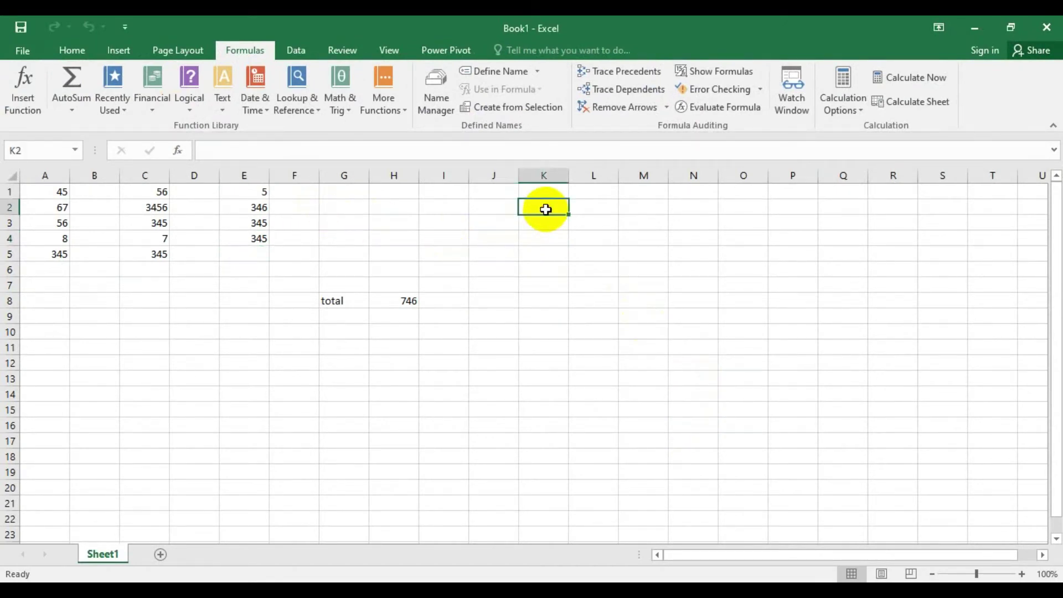
{"action": "type", "text": "55"}
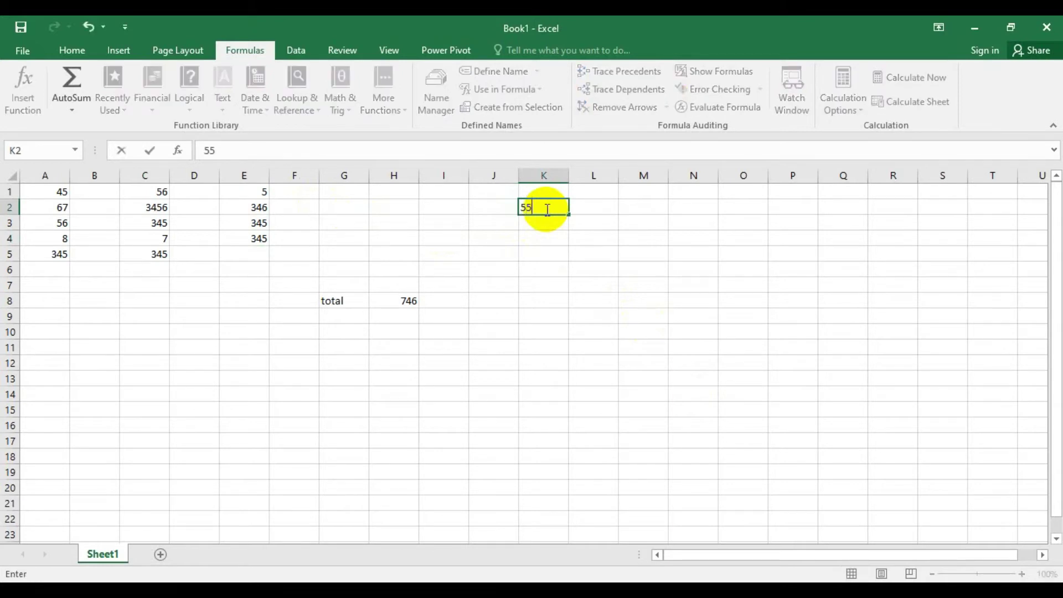
{"action": "type", "text": "8"}
{"action": "key", "text": "Return"}
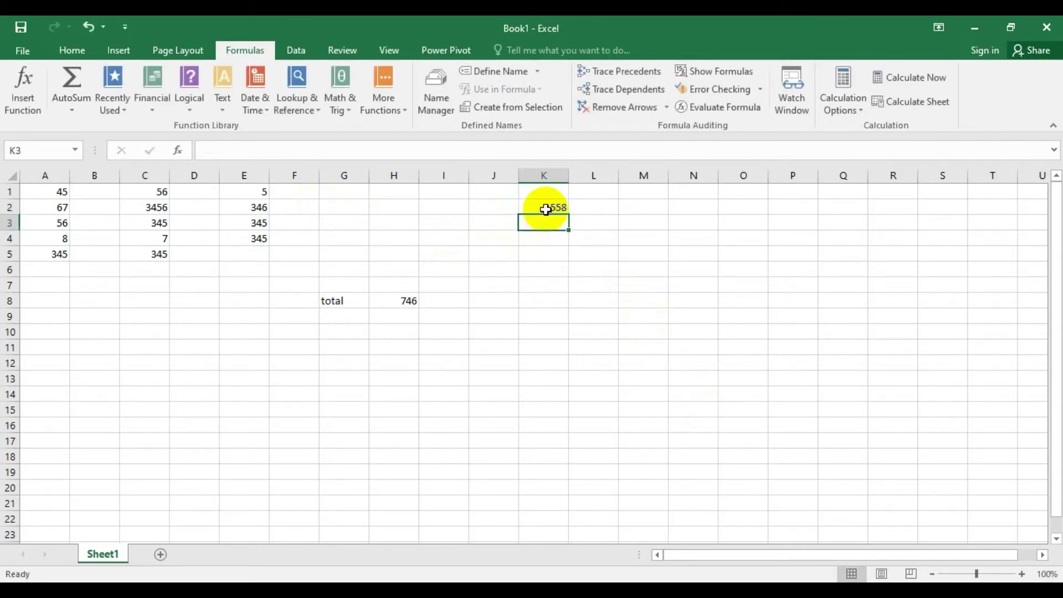
{"action": "type", "text": "46"}
{"action": "key", "text": "ctrl+Return"}
{"action": "key", "text": "Return"}
{"action": "type", "text": "36"}
{"action": "key", "text": "Return"}
{"action": "type", "text": "34"}
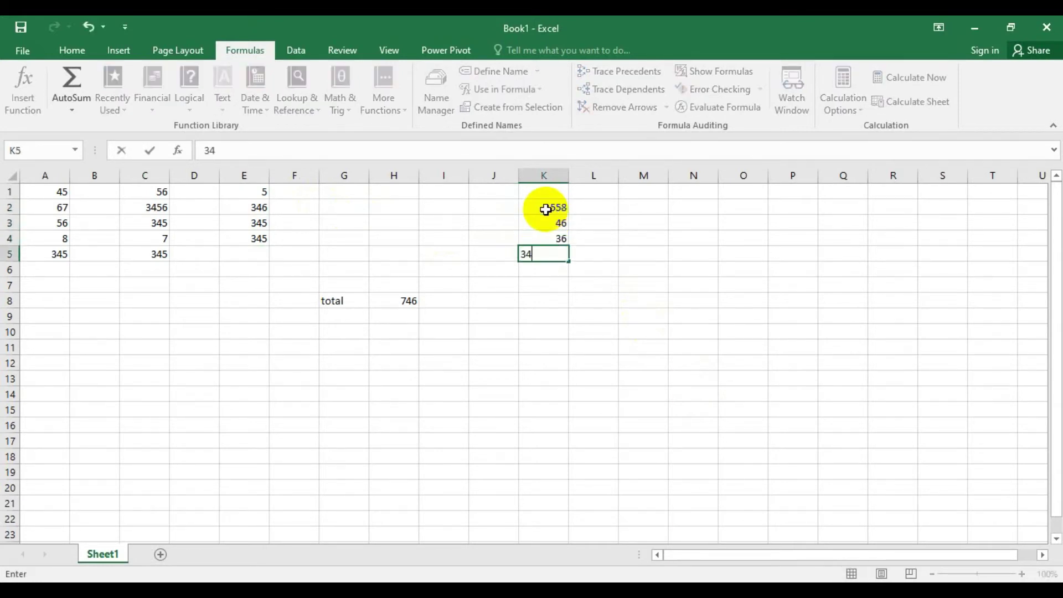
{"action": "key", "text": "Return"}
Total K2:K5 with AutoSum > Sum, giving 674 in K6
{"action": "left_click_drag", "start_coordinate": [546, 209], "coordinate": [546, 255]}
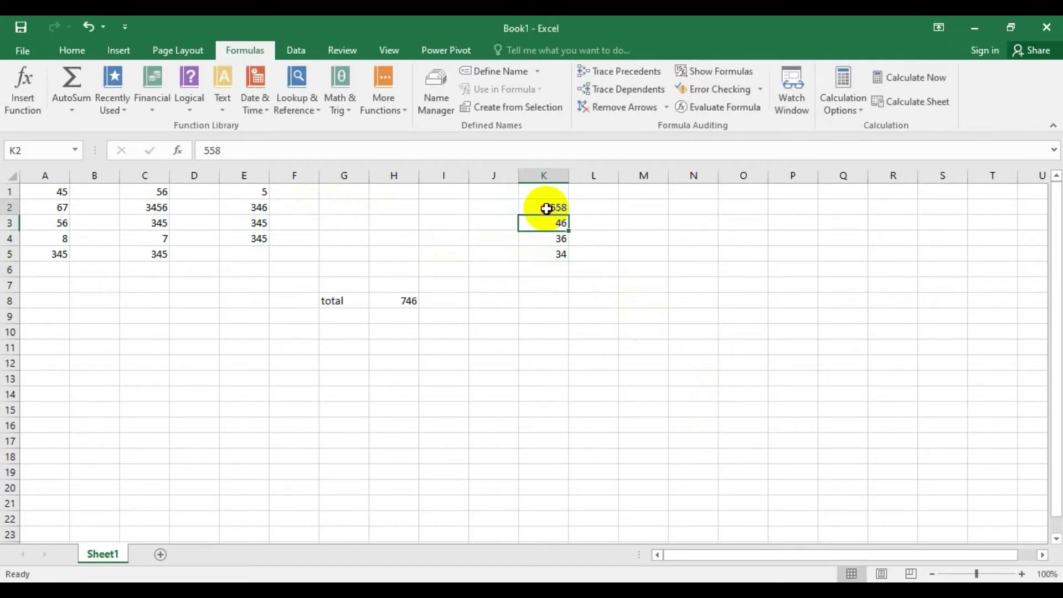
{"action": "left_click", "coordinate": [74, 93]}
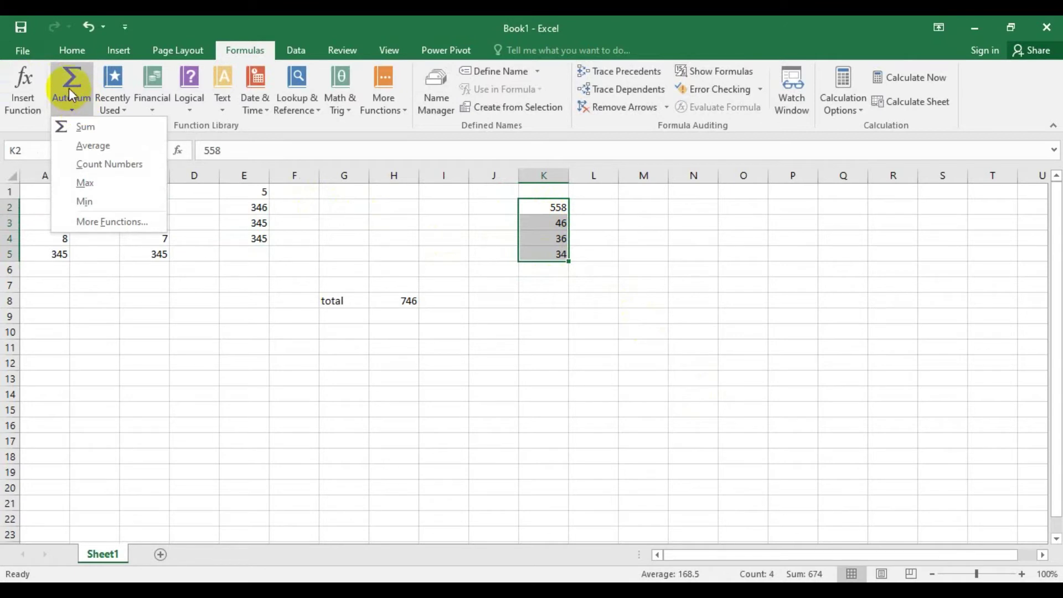
{"action": "left_click", "coordinate": [74, 127]}
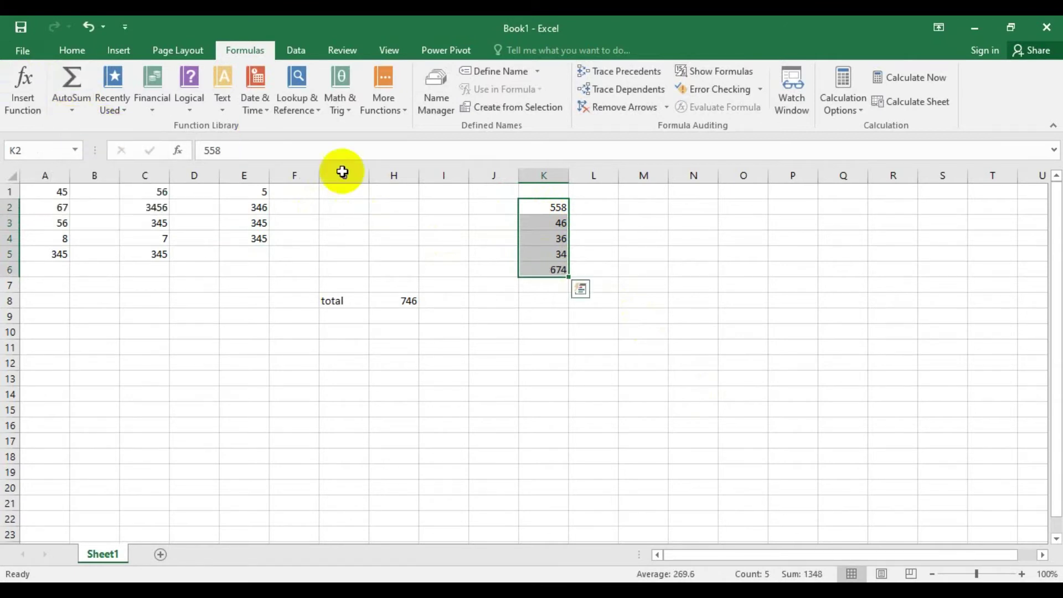
{"action": "left_click", "coordinate": [656, 298]}
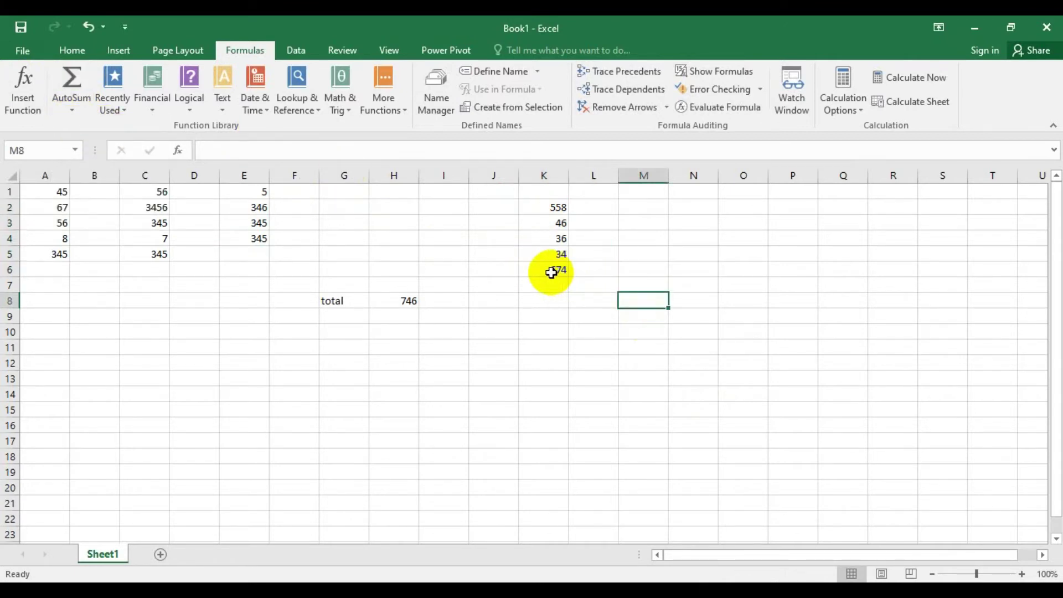
Enter 67, 78, 4 and 535 in M2:M5 and AutoSum them to 684 in M6
{"action": "left_click", "coordinate": [642, 206]}
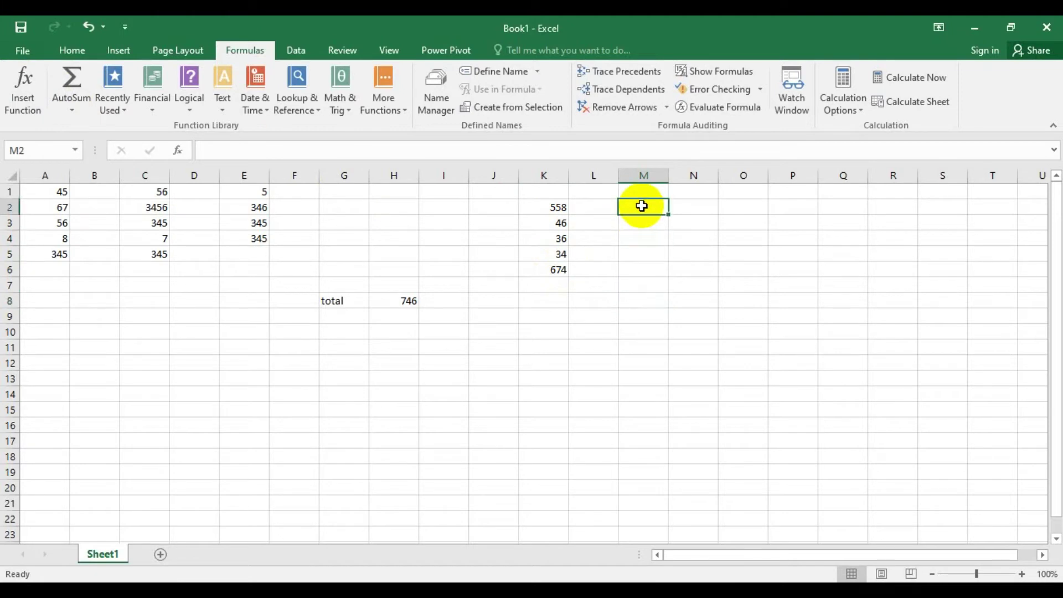
{"action": "type", "text": "67"}
{"action": "key", "text": "Return"}
{"action": "type", "text": "78"}
{"action": "key", "text": "Return"}
{"action": "type", "text": "4"}
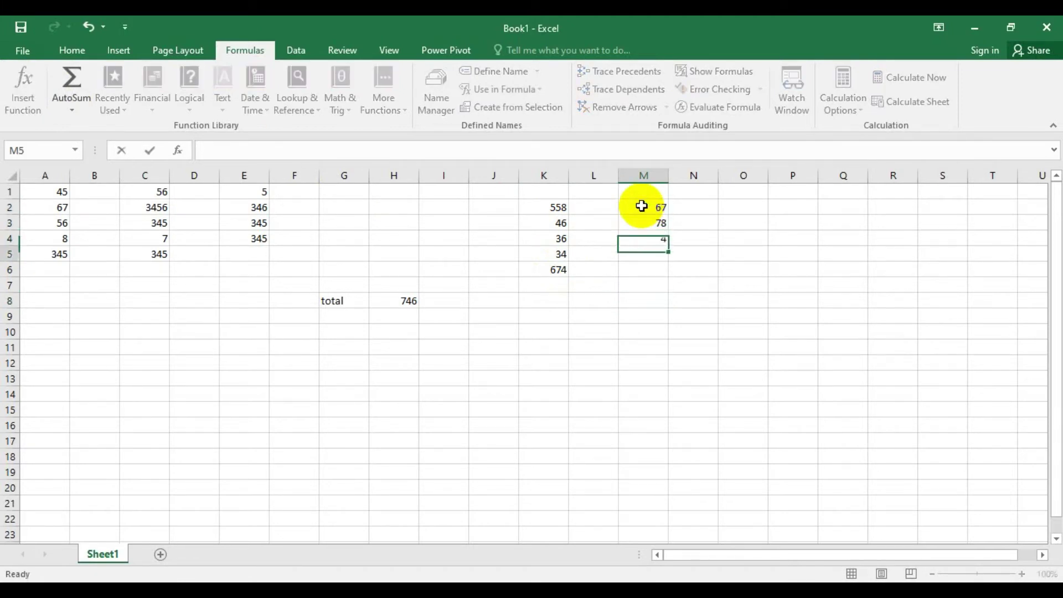
{"action": "key", "text": "Return"}
{"action": "type", "text": "535"}
{"action": "key", "text": "Return"}
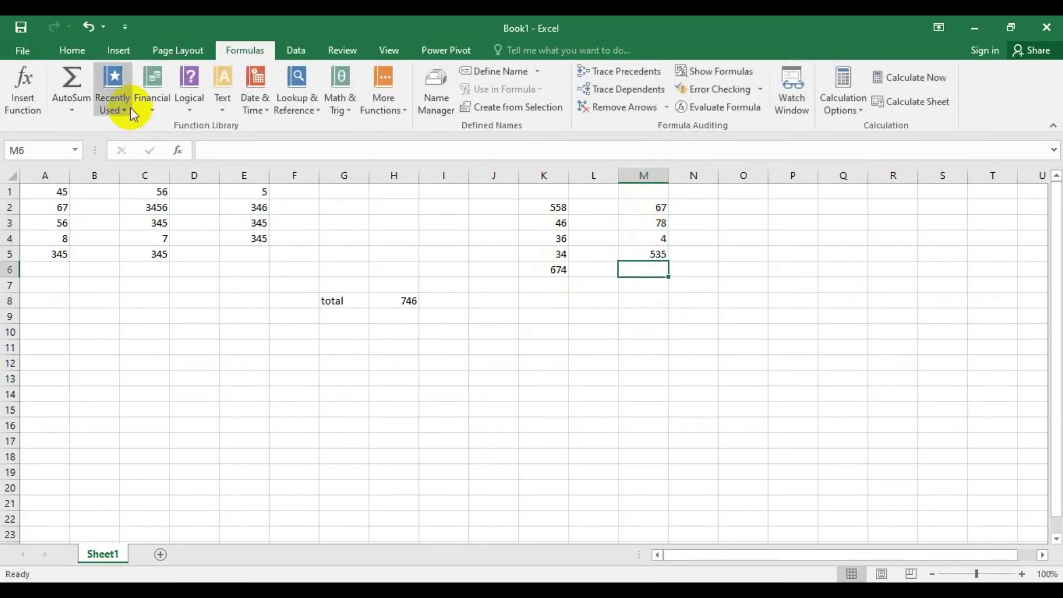
{"action": "left_click", "coordinate": [67, 88]}
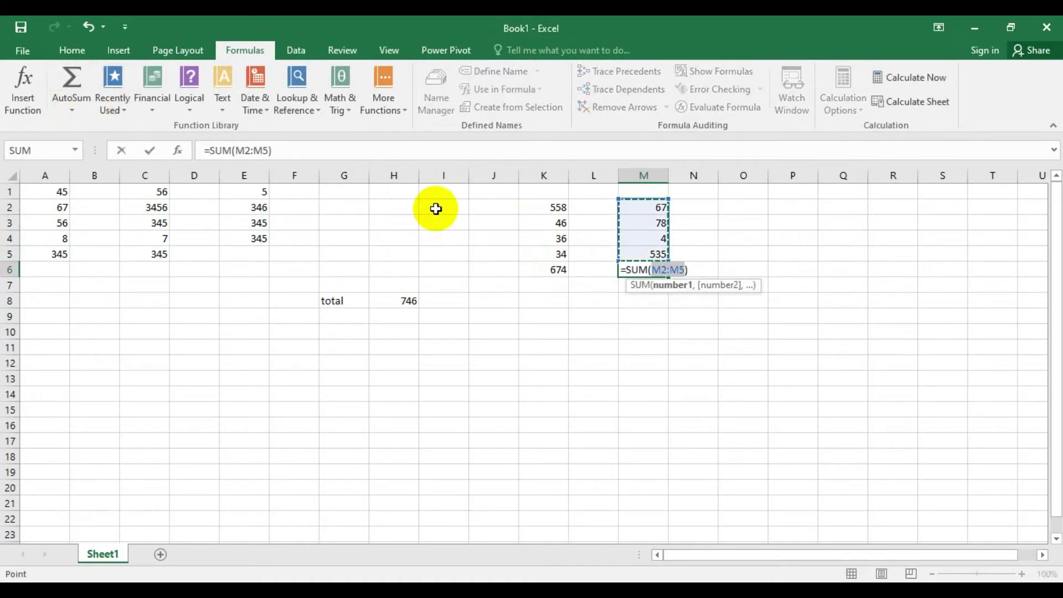
{"action": "key", "text": "Return"}
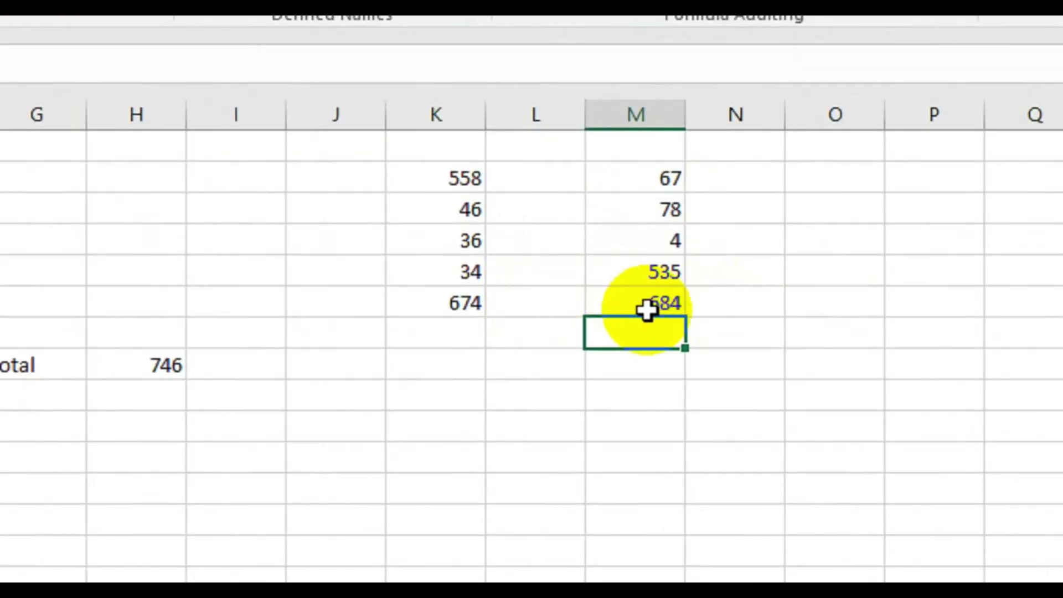
Check the M6, K6 and H8 totals, then turn on Show Formulas
{"action": "left_click", "coordinate": [663, 304]}
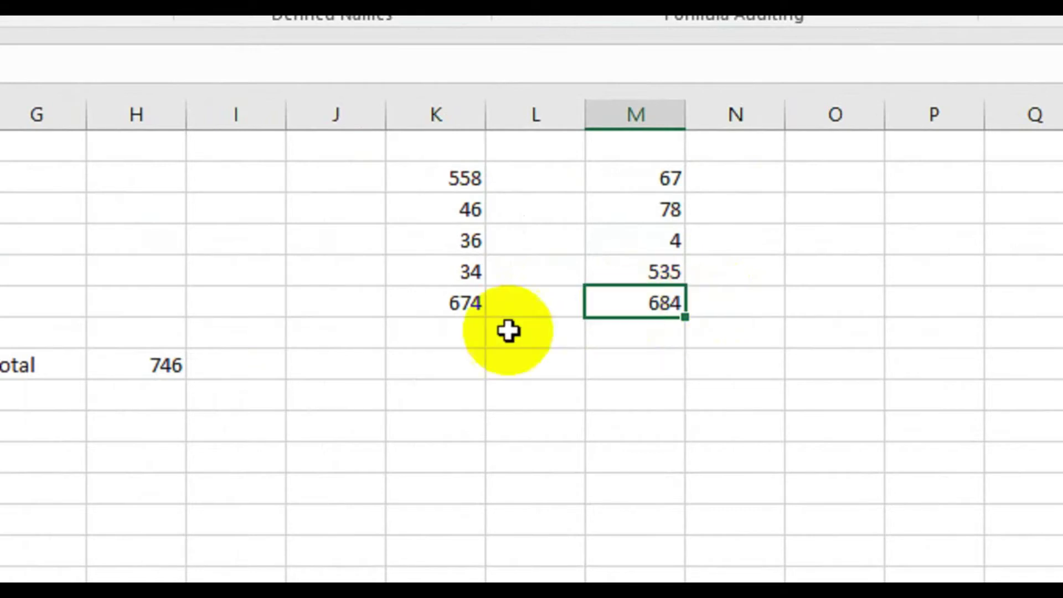
{"action": "left_click", "coordinate": [425, 299]}
{"action": "left_click", "coordinate": [110, 366]}
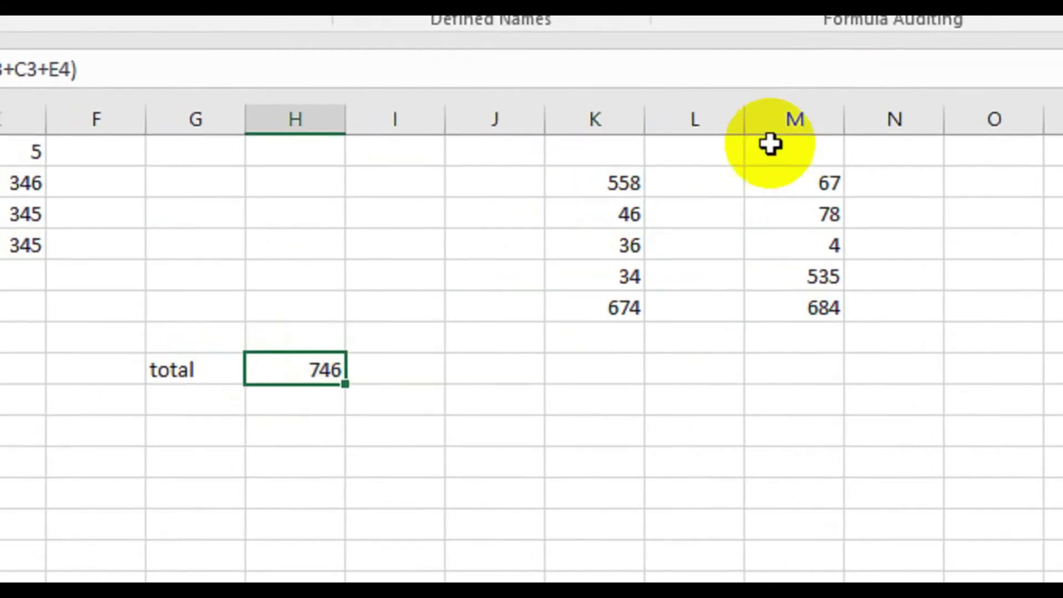
{"action": "left_click", "coordinate": [1013, 214]}
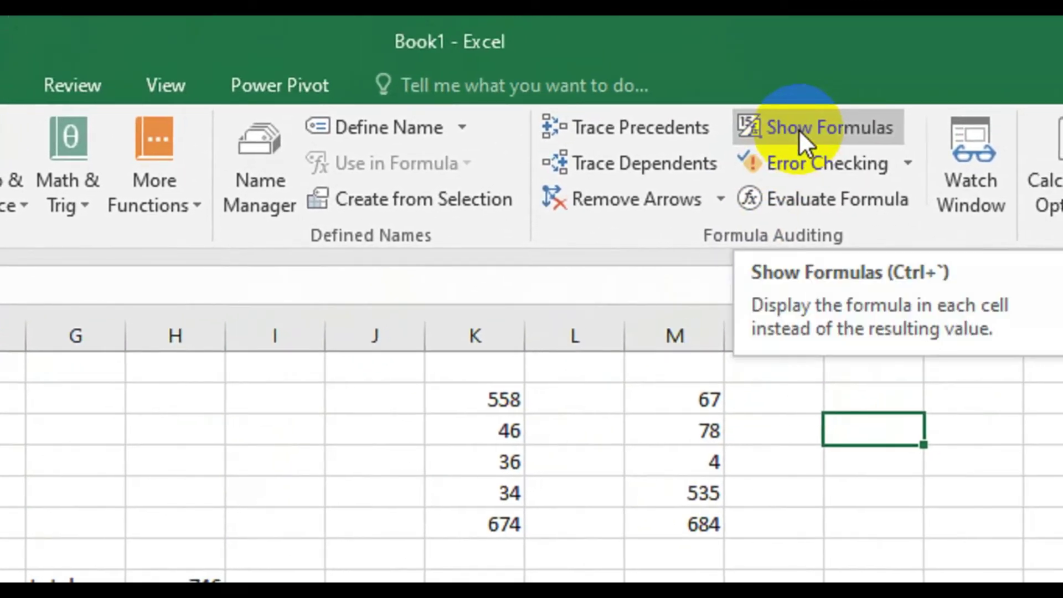
{"action": "left_click", "coordinate": [799, 128]}
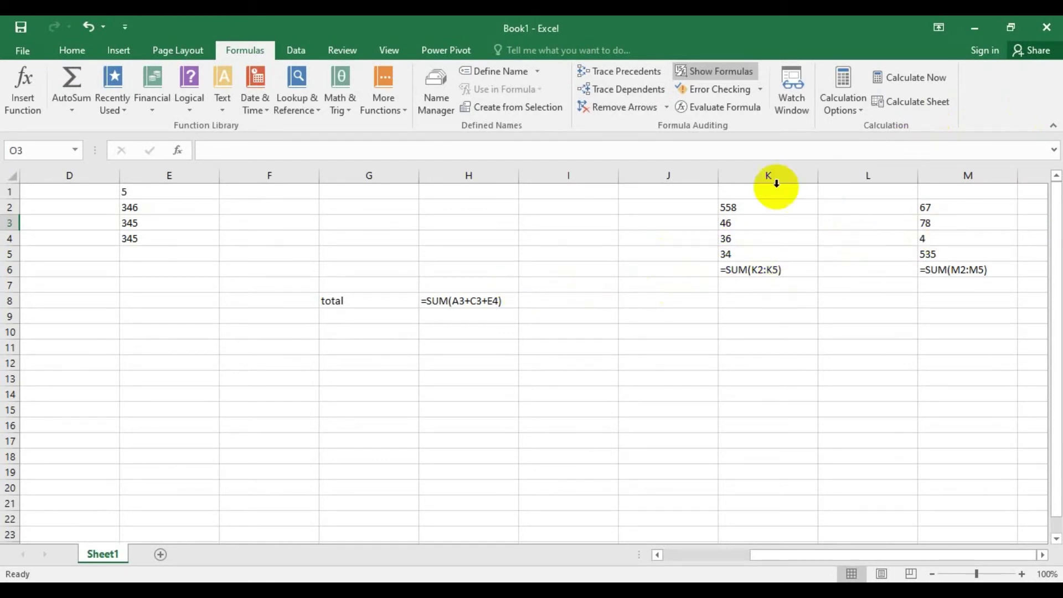
{"action": "left_click", "coordinate": [733, 72]}
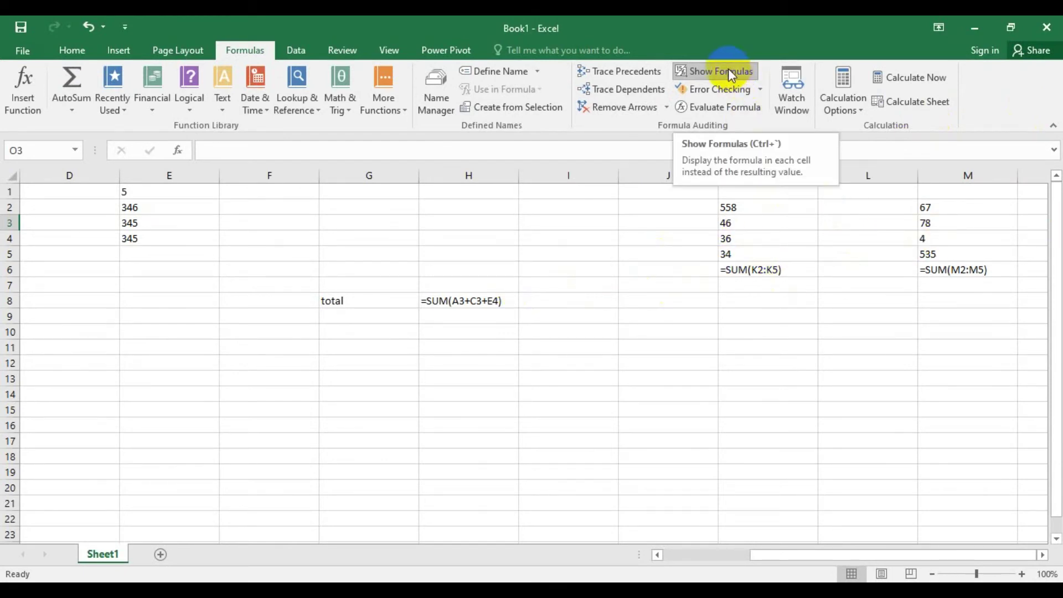
Toggle Show Formulas off so the totals 746, 674 and 684 display again
{"action": "left_click", "coordinate": [728, 71]}
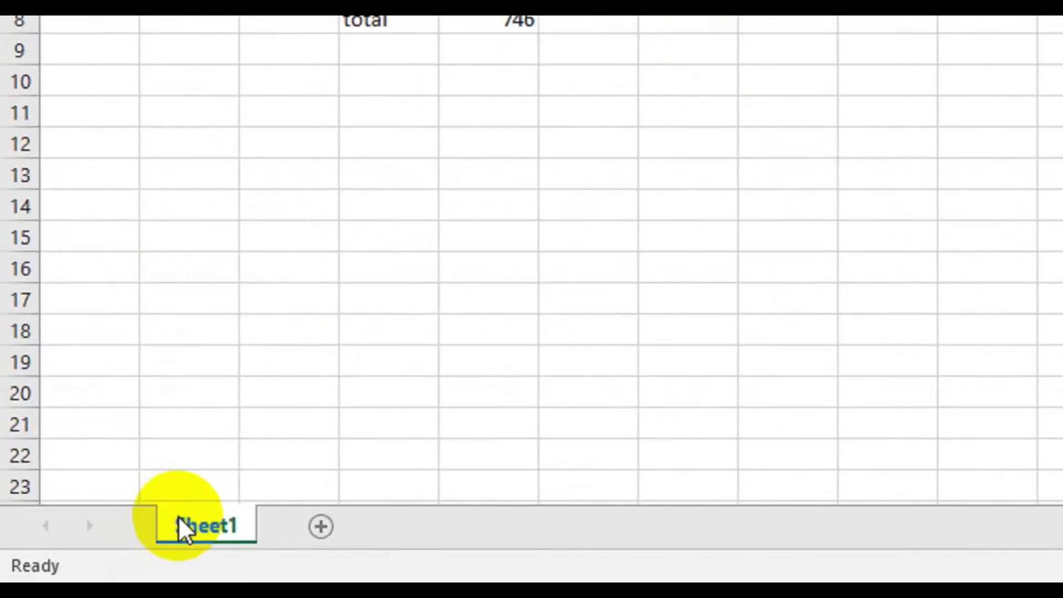
Rename Sheet1 to 'salary sheet'
{"action": "right_click", "coordinate": [210, 525]}
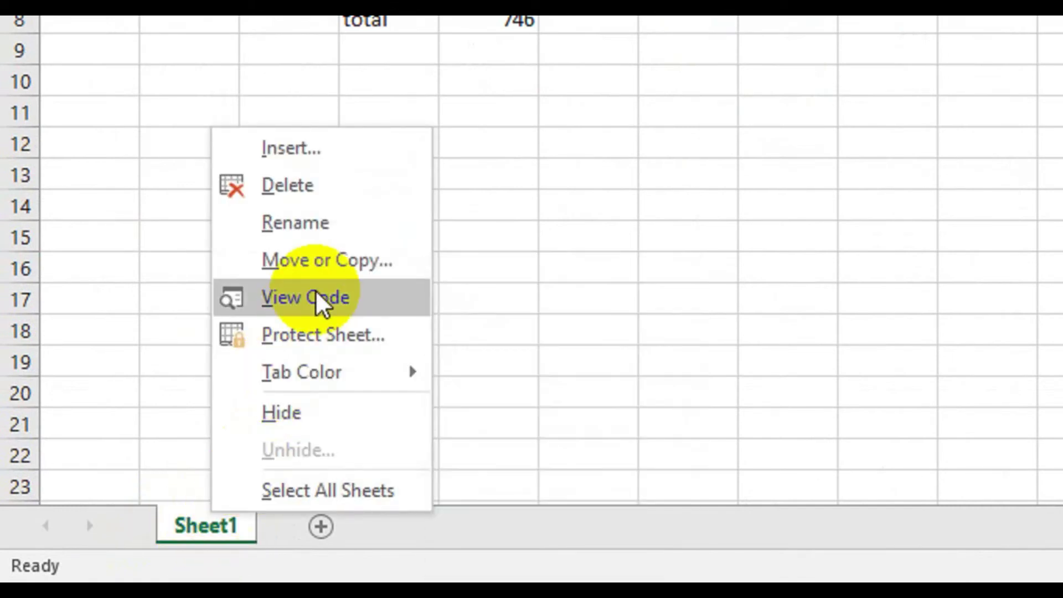
{"action": "left_click", "coordinate": [324, 228]}
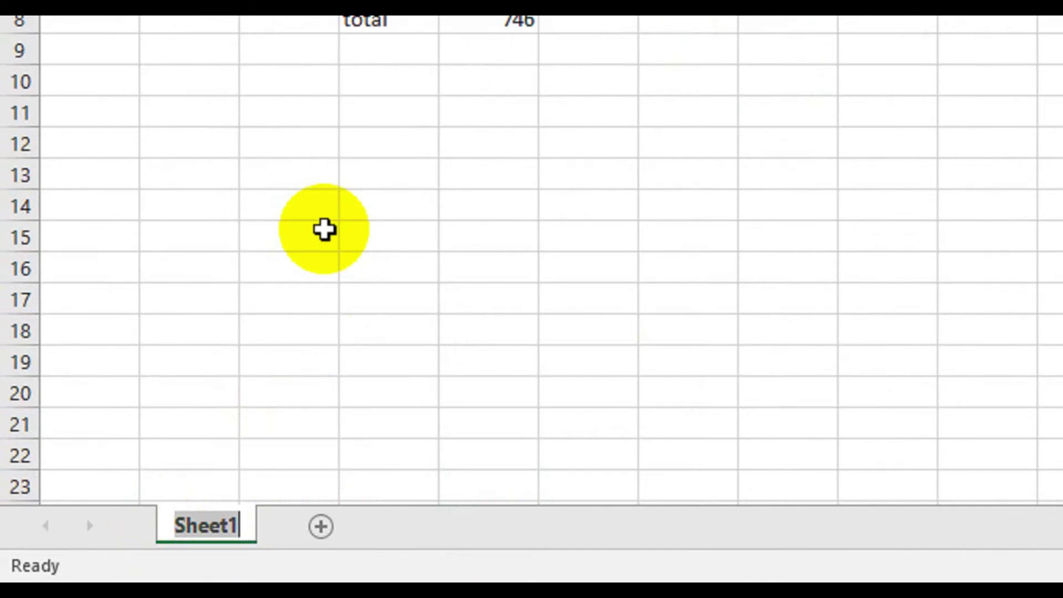
{"action": "type", "text": "salary "}
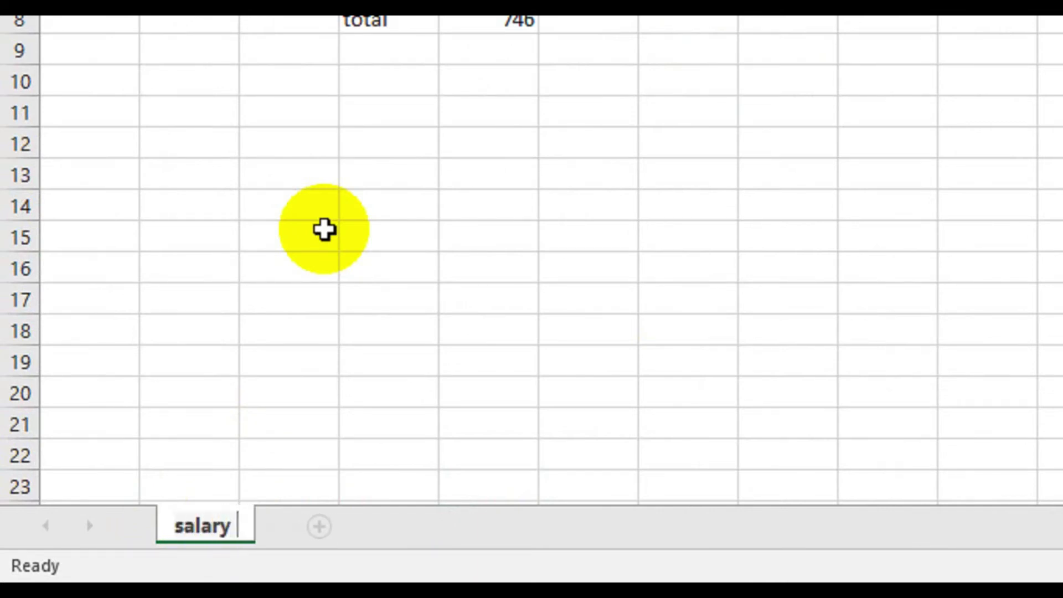
{"action": "type", "text": "sheet"}
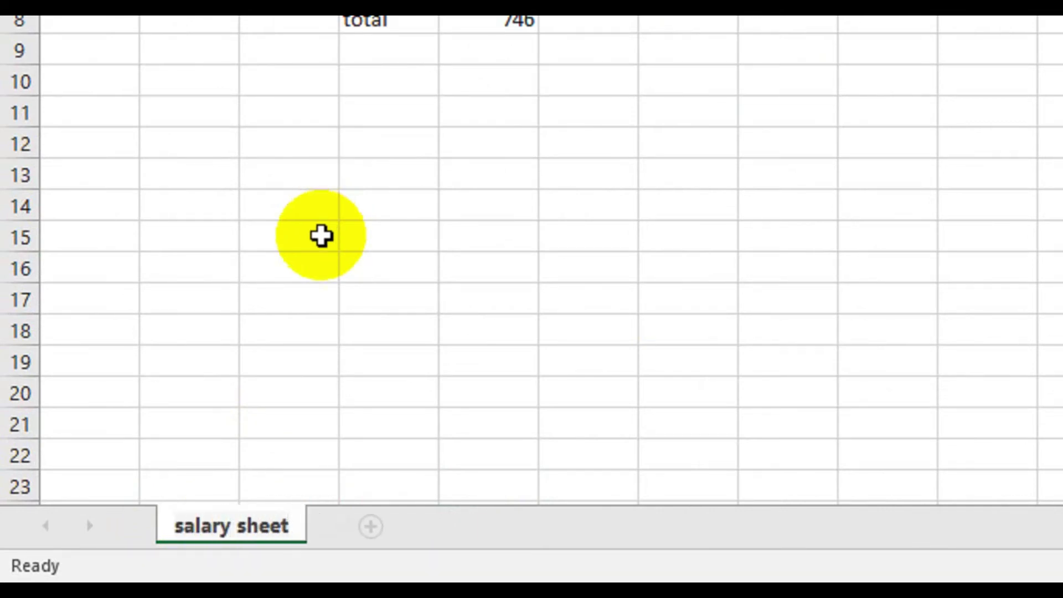
{"action": "left_click", "coordinate": [451, 294]}
Add a second worksheet and rename it 'budget sheet'
{"action": "left_click", "coordinate": [370, 527]}
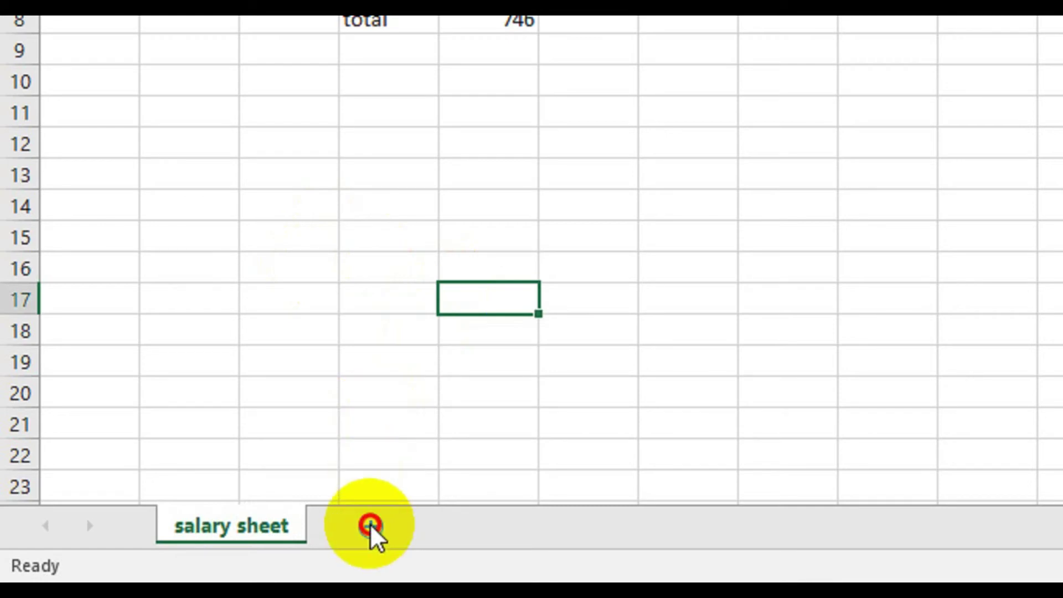
{"action": "right_click", "coordinate": [387, 523]}
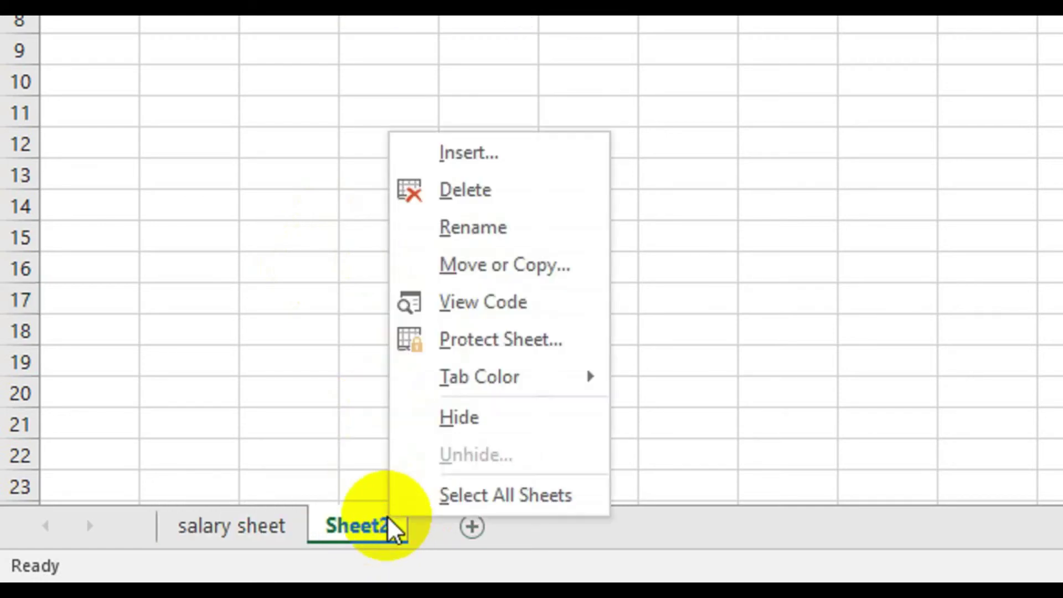
{"action": "left_click", "coordinate": [486, 235]}
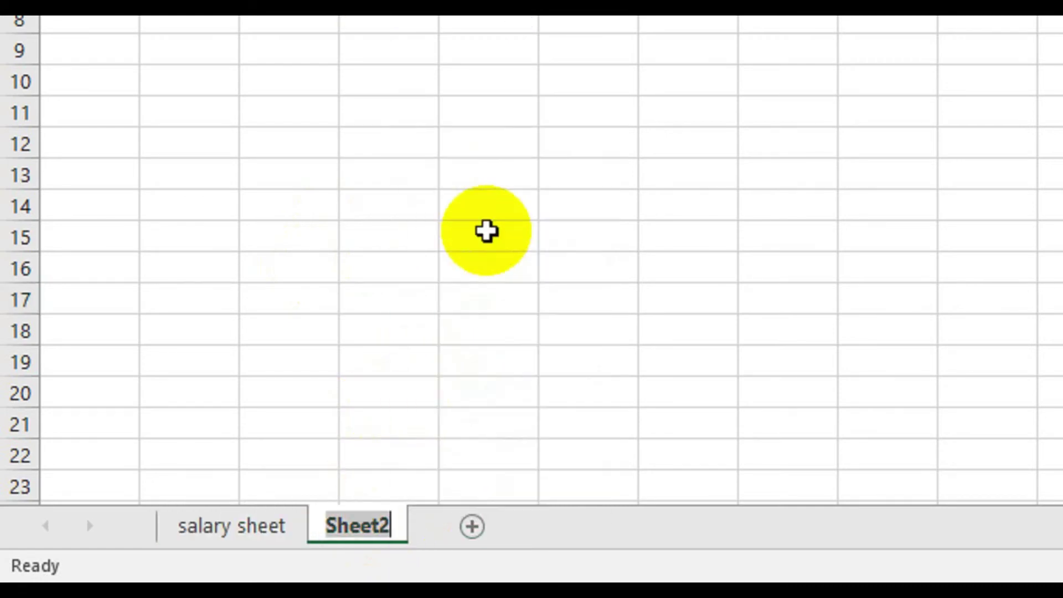
{"action": "type", "text": "bu"}
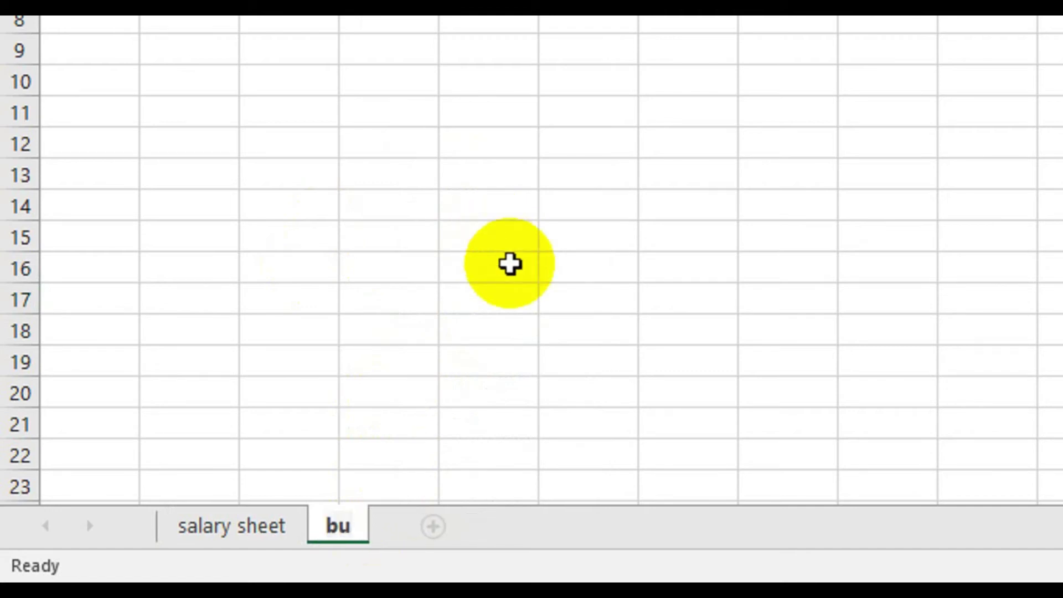
{"action": "type", "text": "dgret "}
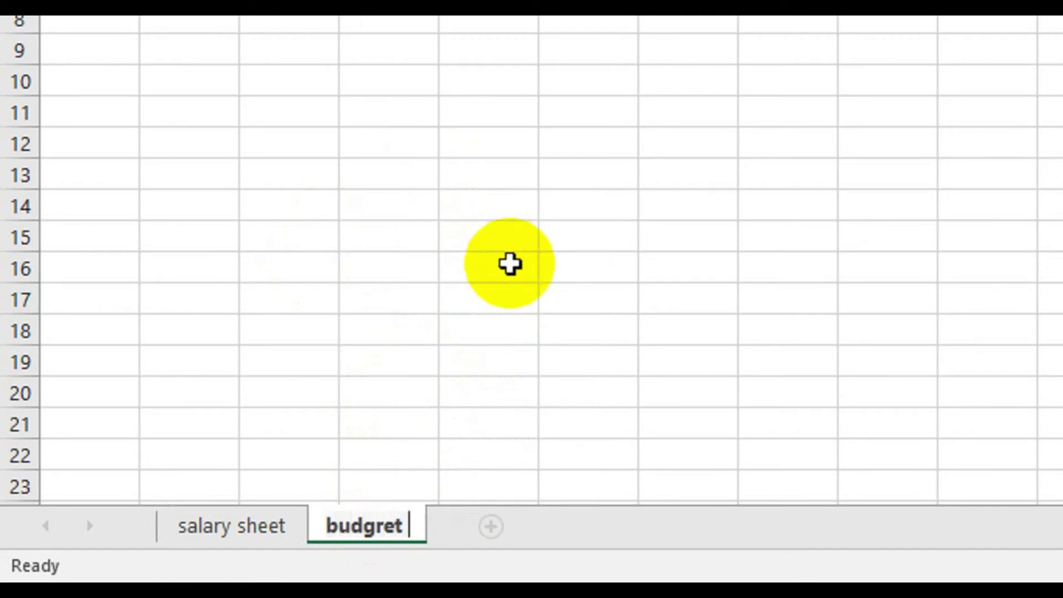
{"action": "type", "text": "sheet"}
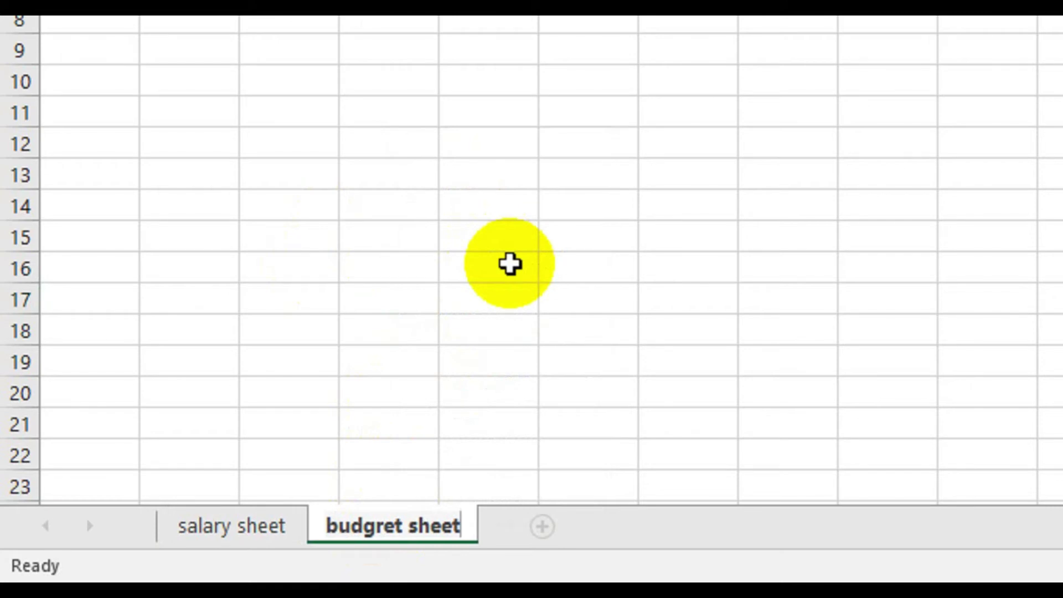
Add a third worksheet named 'result sheet'
{"action": "left_click", "coordinate": [535, 528]}
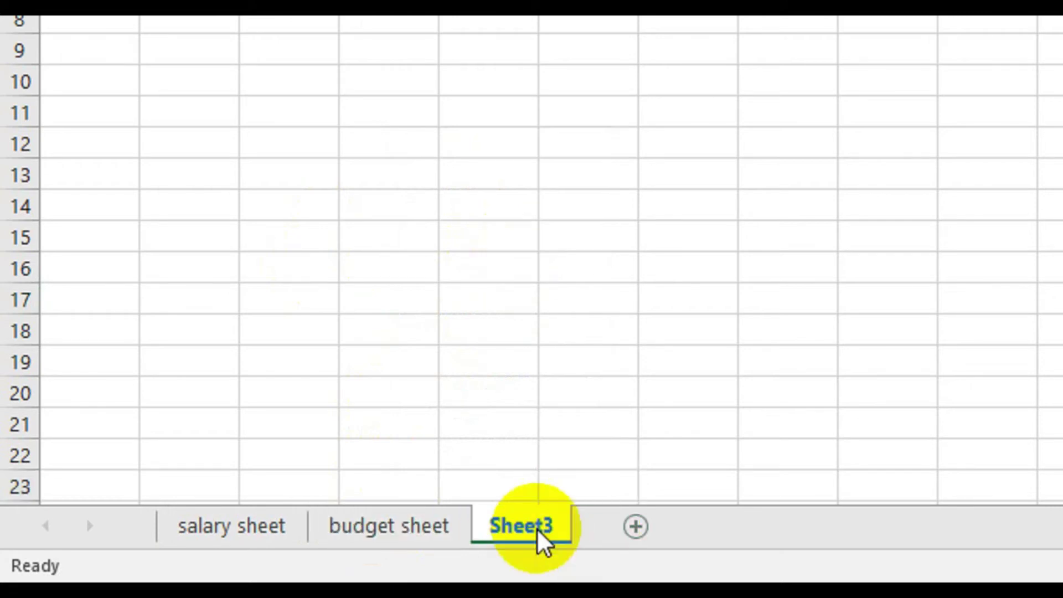
{"action": "right_click", "coordinate": [551, 524]}
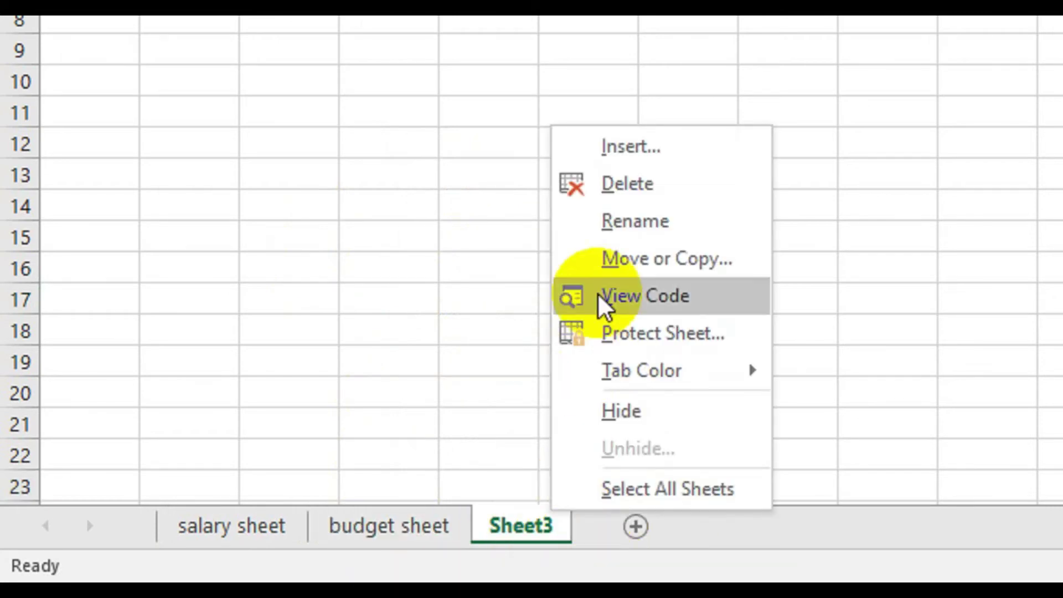
{"action": "left_click", "coordinate": [625, 224]}
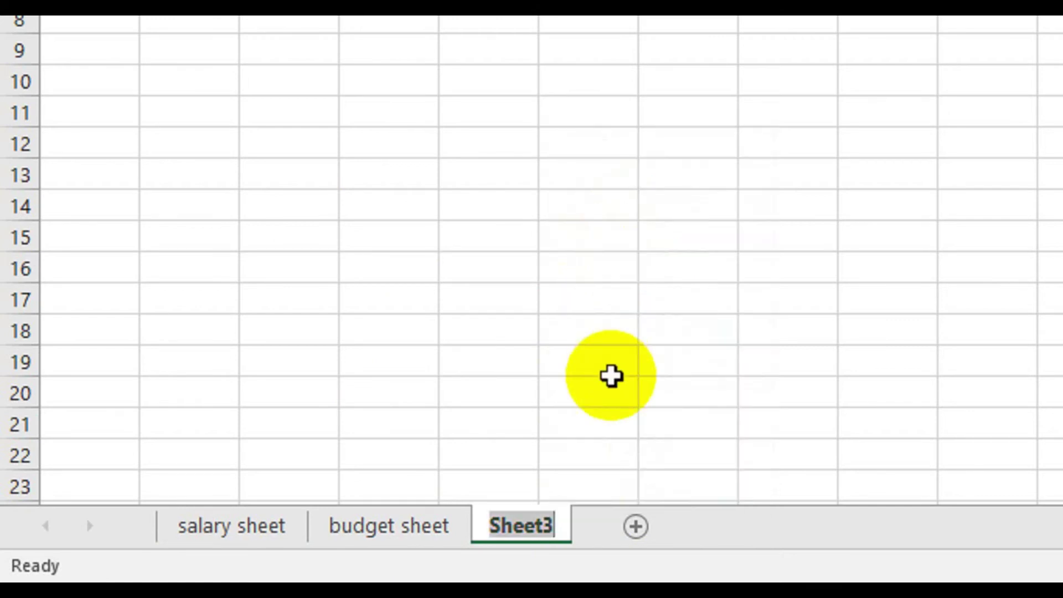
{"action": "type", "text": "result"}
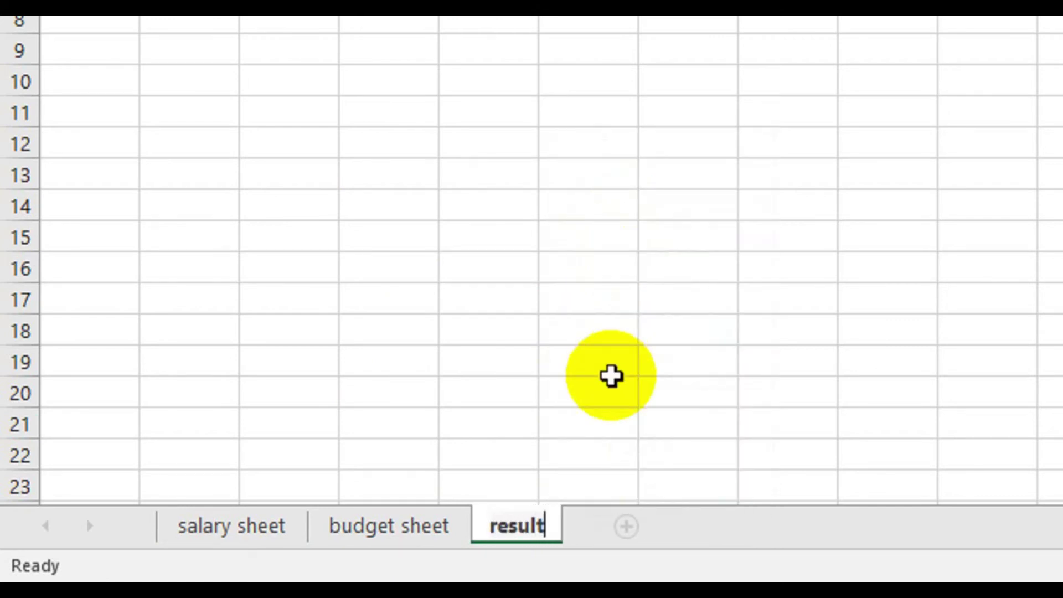
{"action": "type", "text": "sheet"}
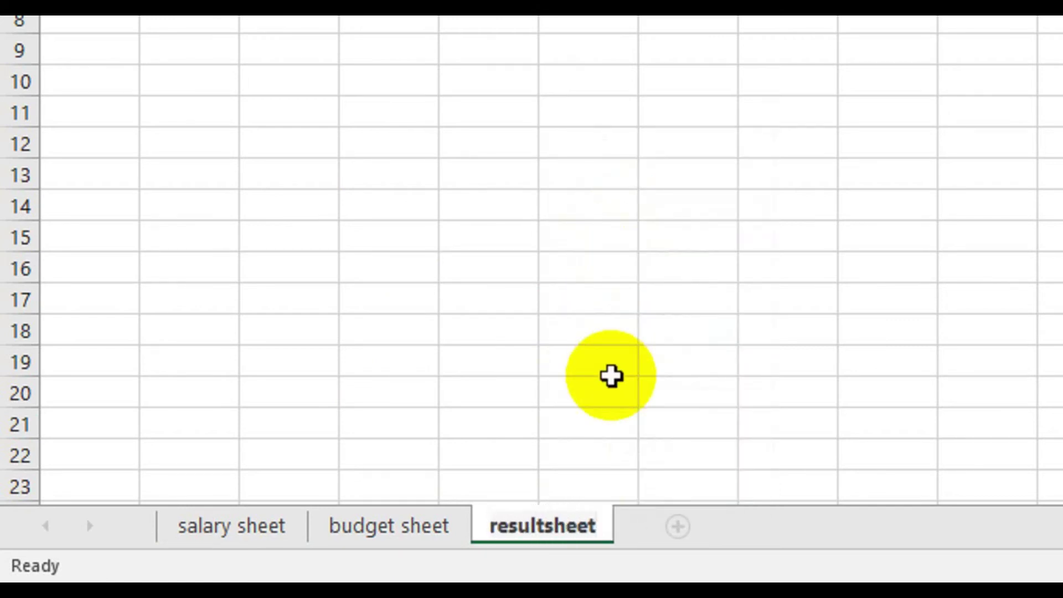
{"action": "left_click", "coordinate": [611, 376]}
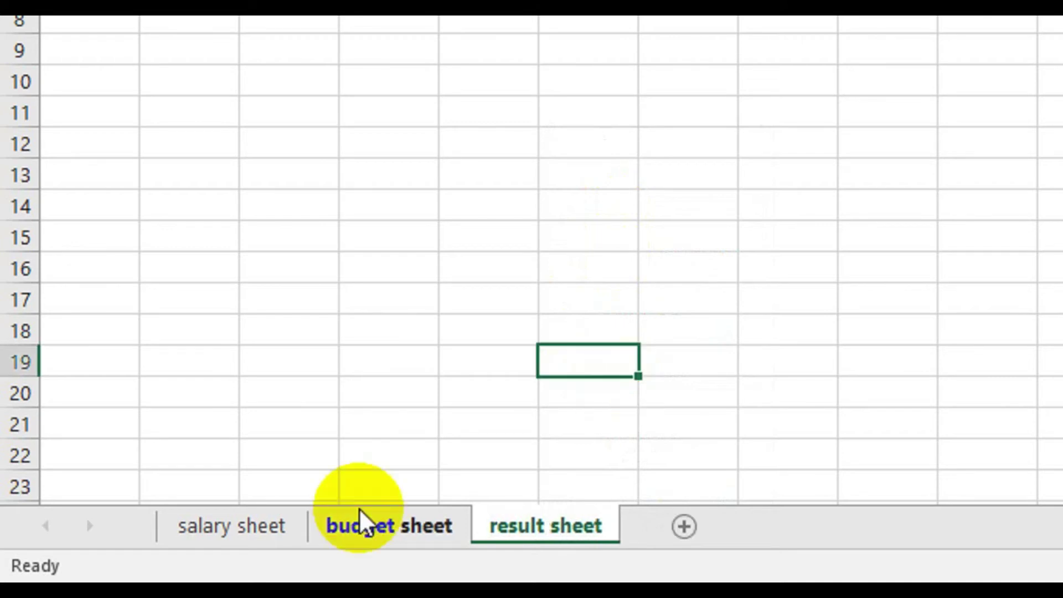
{"action": "left_click", "coordinate": [370, 547]}
Open the Watch Window from the Formulas tab with the salary sheet showing
{"action": "left_click", "coordinate": [238, 540]}
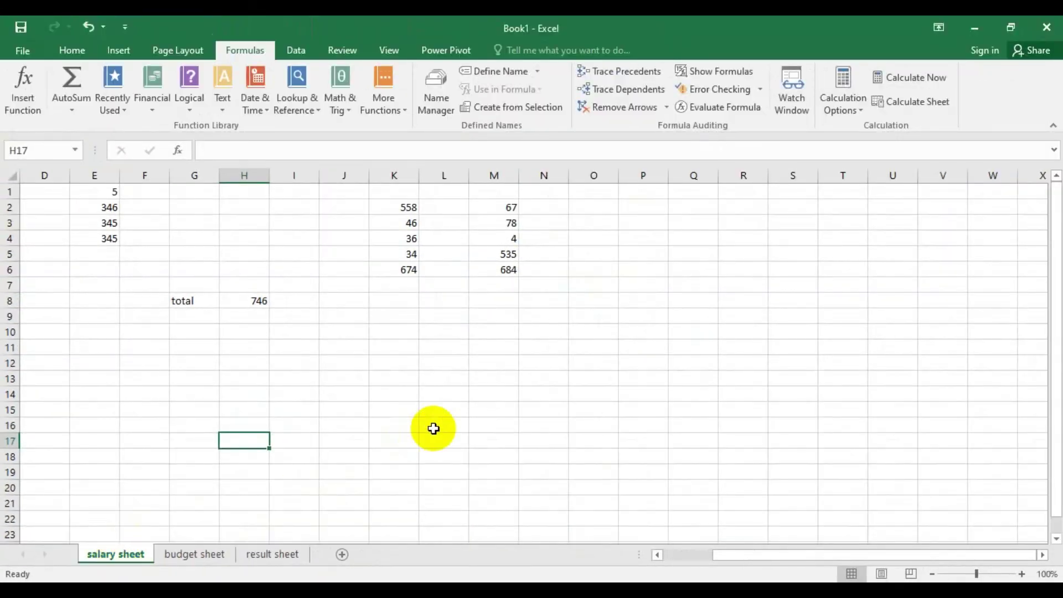
{"action": "left_click", "coordinate": [789, 106]}
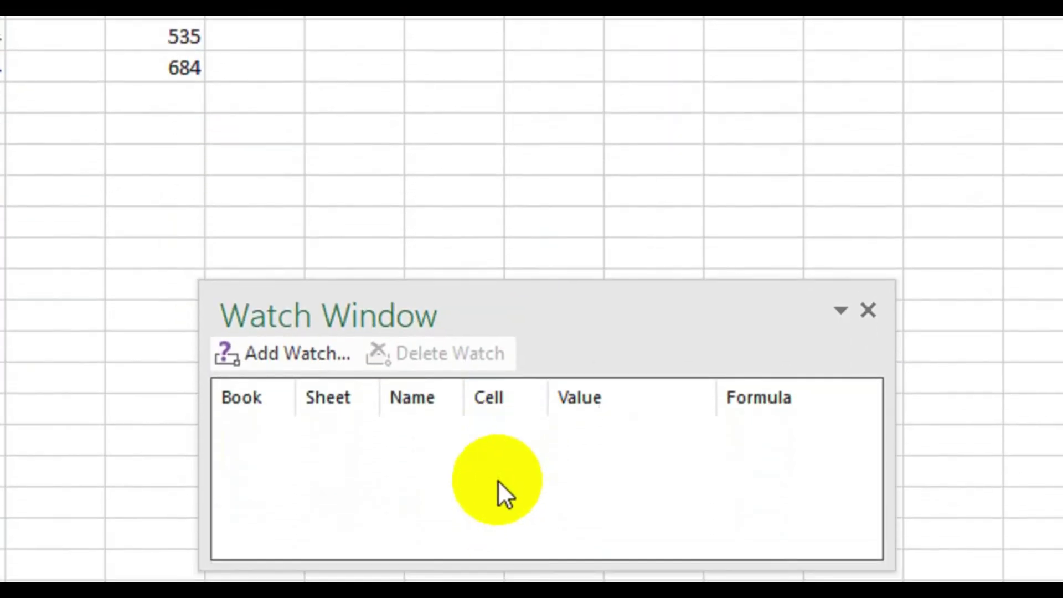
{"action": "left_click", "coordinate": [183, 525]}
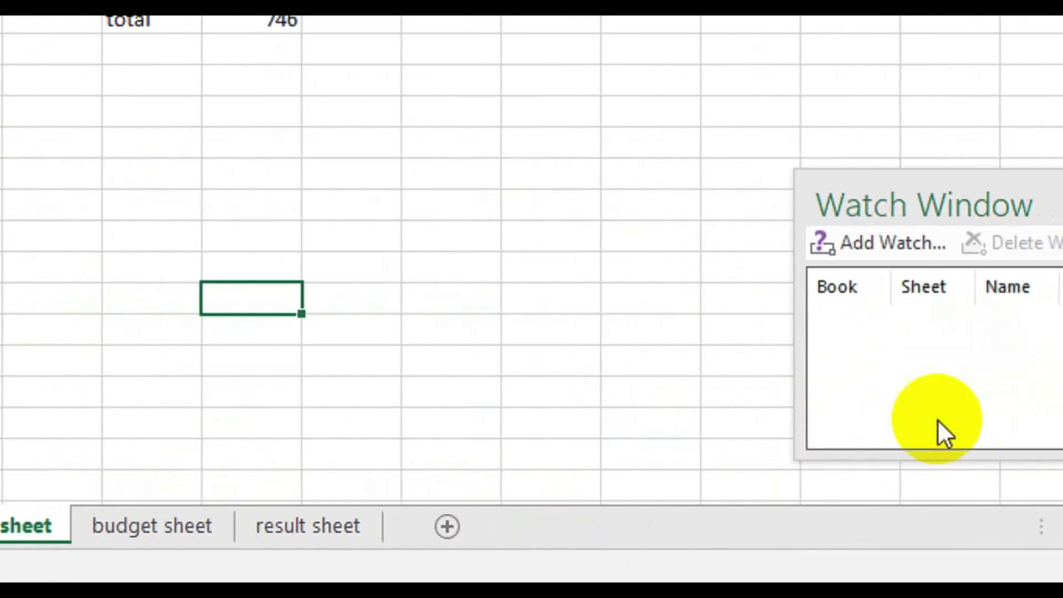
Add Watch Window entries for H17 on salary sheet and F19 on result sheet
{"action": "left_click", "coordinate": [730, 247]}
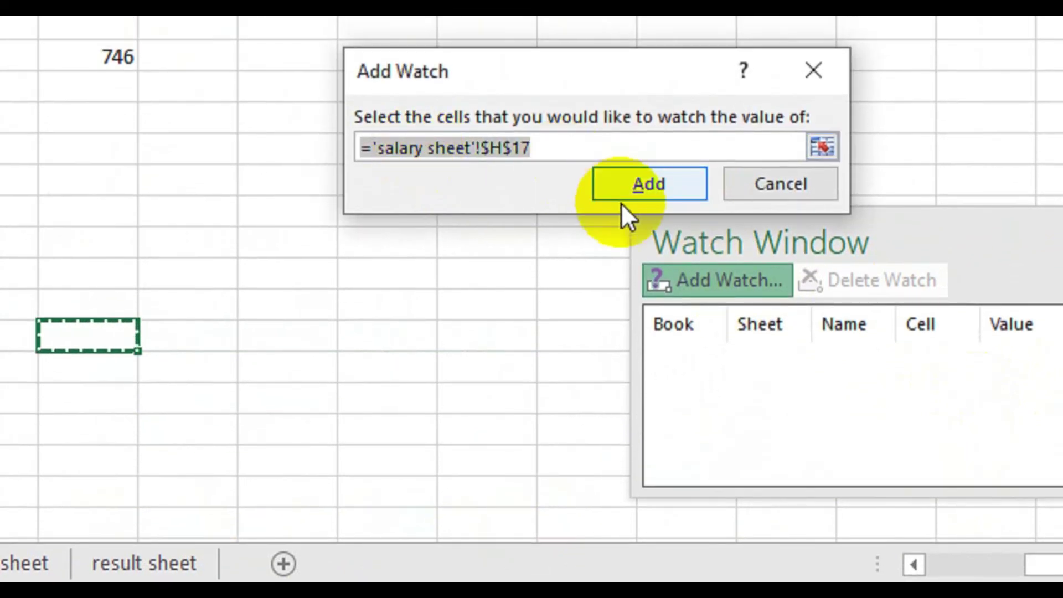
{"action": "left_click", "coordinate": [634, 181]}
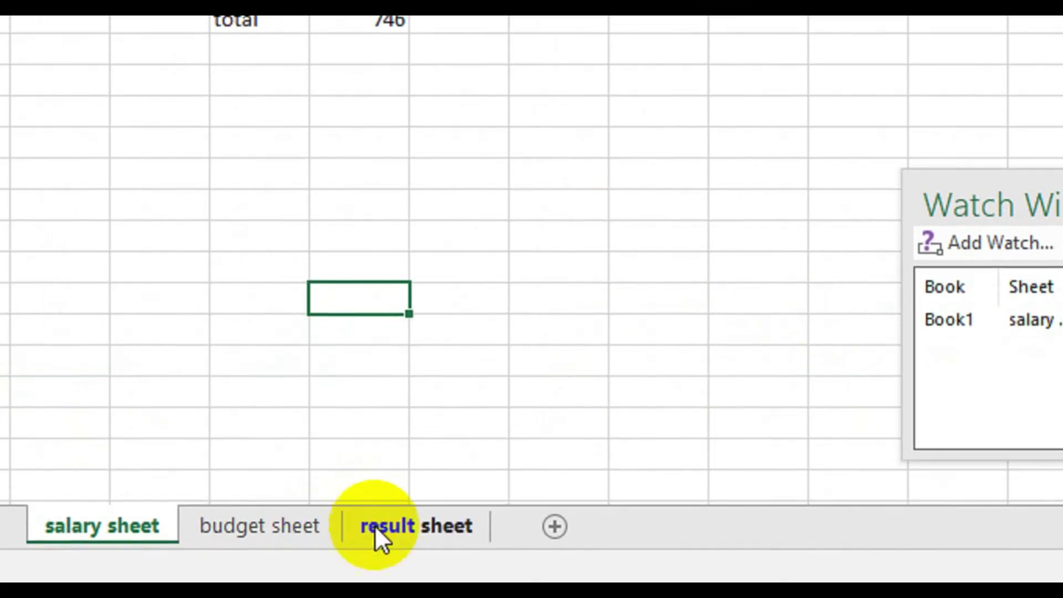
{"action": "left_click", "coordinate": [407, 526]}
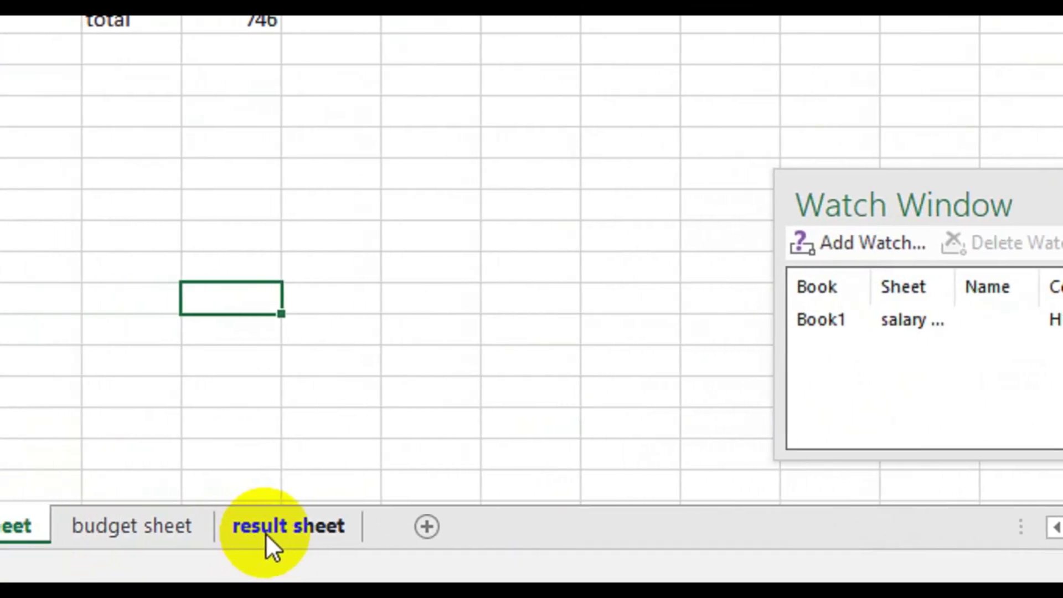
{"action": "left_click", "coordinate": [270, 529]}
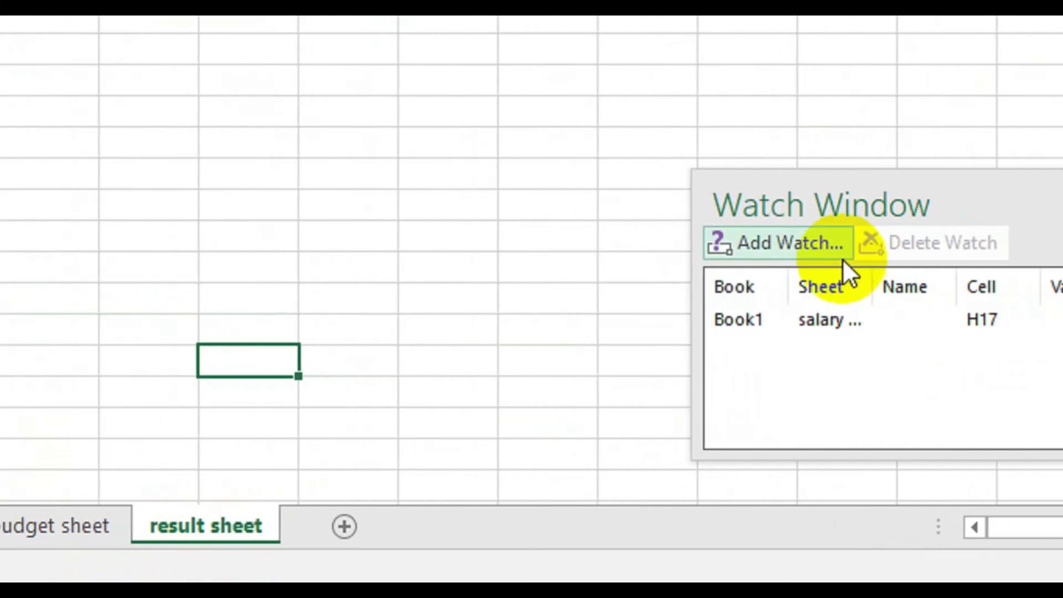
{"action": "left_click", "coordinate": [779, 251]}
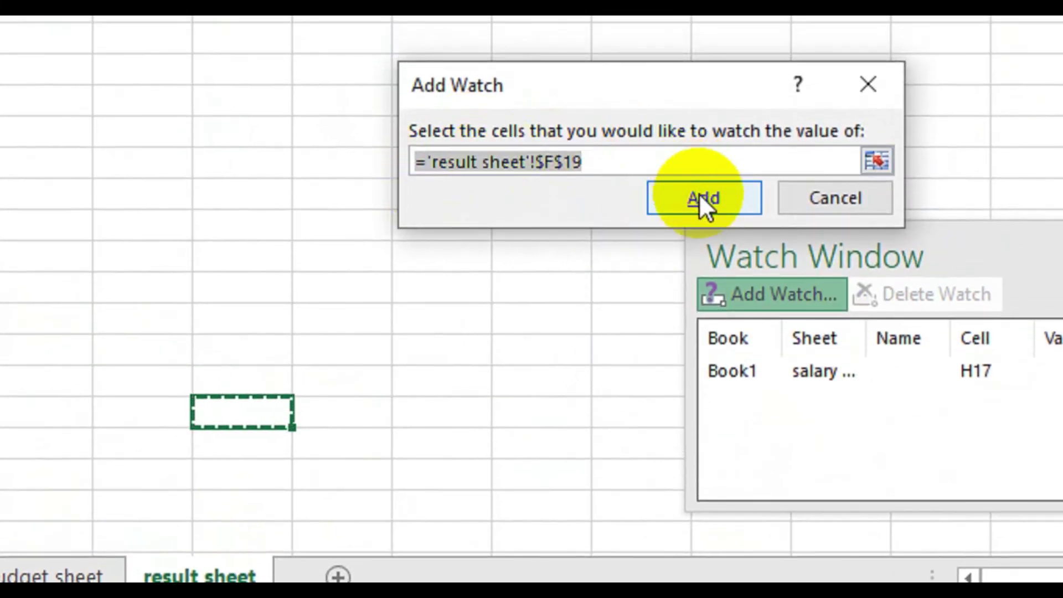
{"action": "left_click", "coordinate": [698, 194]}
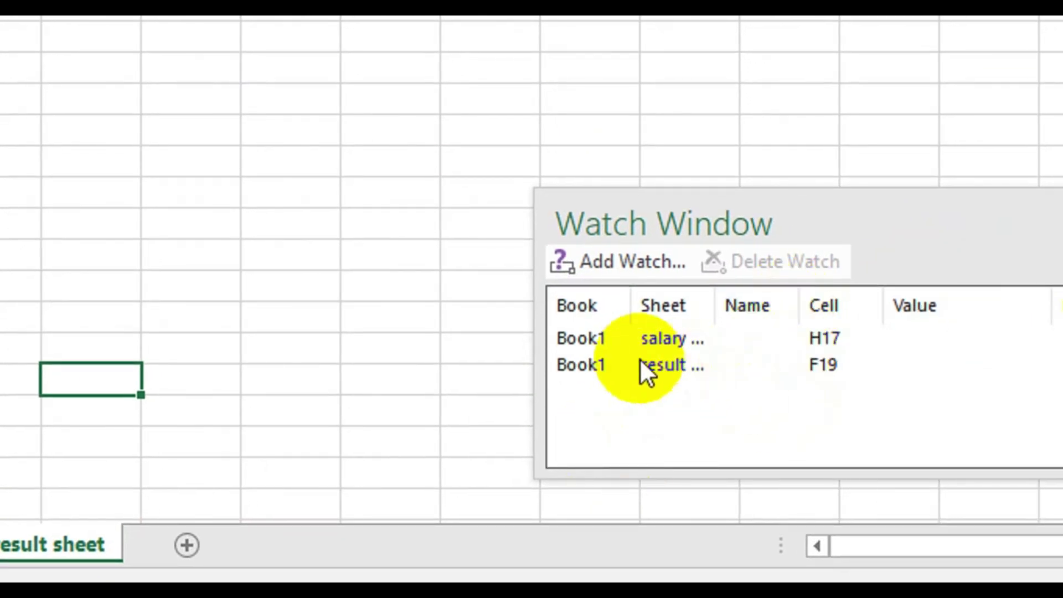
Delete the F19 and H17 watches, then close the Watch Window
{"action": "left_click", "coordinate": [666, 344]}
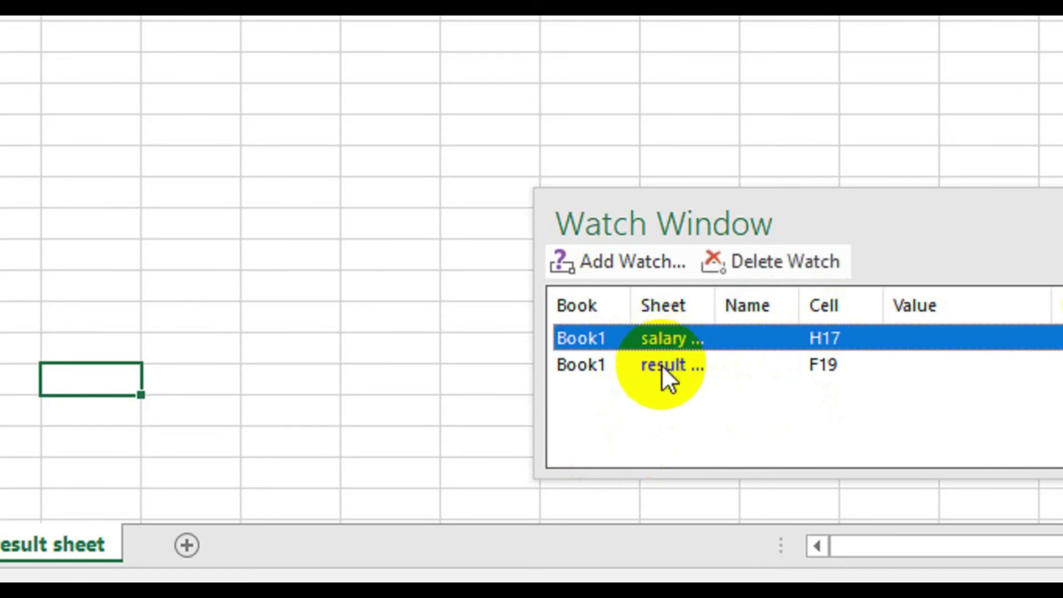
{"action": "left_click", "coordinate": [662, 367]}
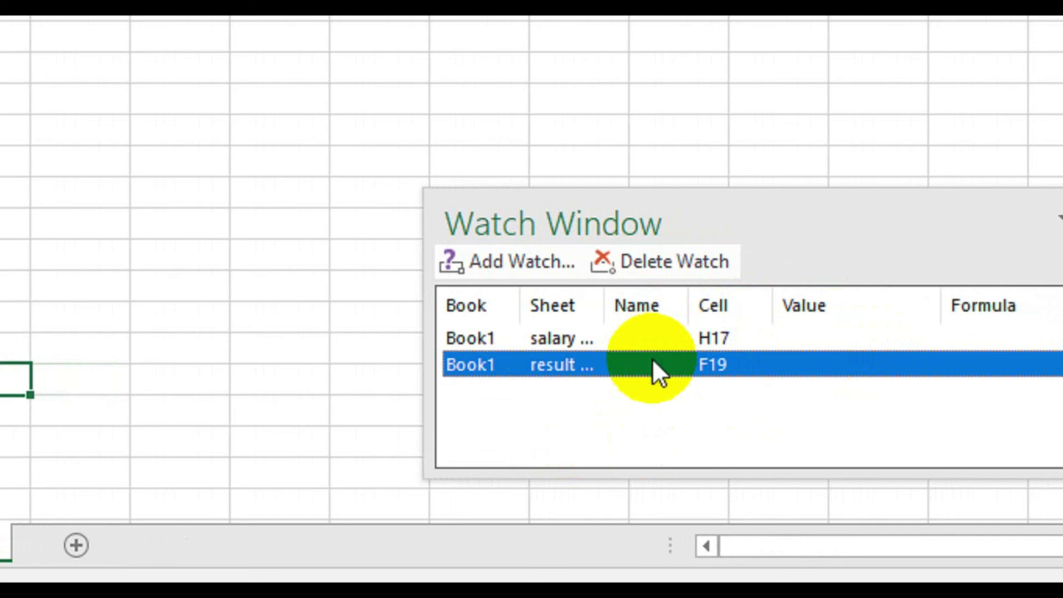
{"action": "left_click", "coordinate": [676, 260]}
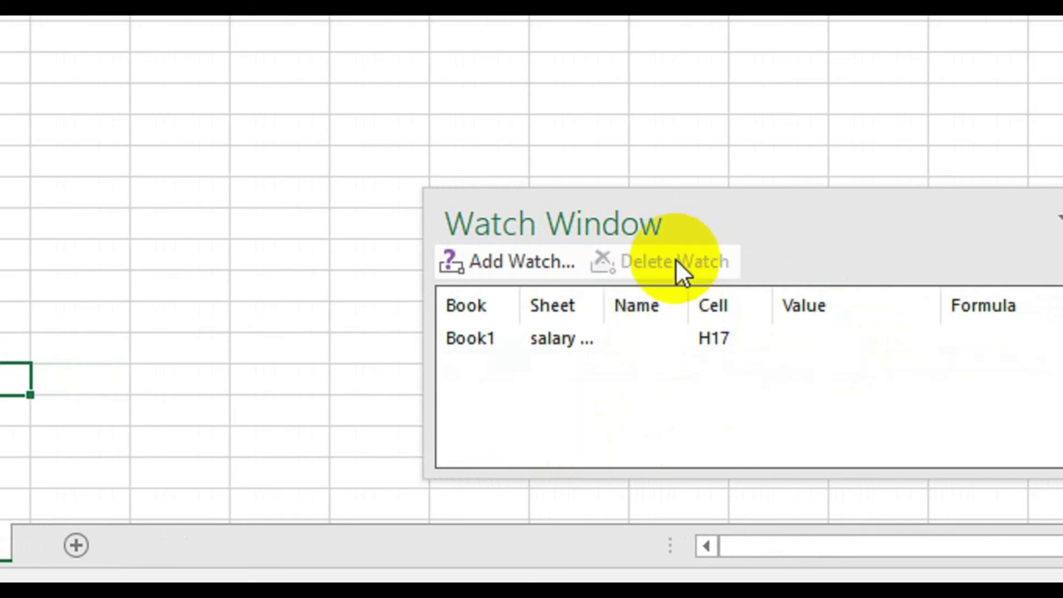
{"action": "left_click", "coordinate": [584, 349]}
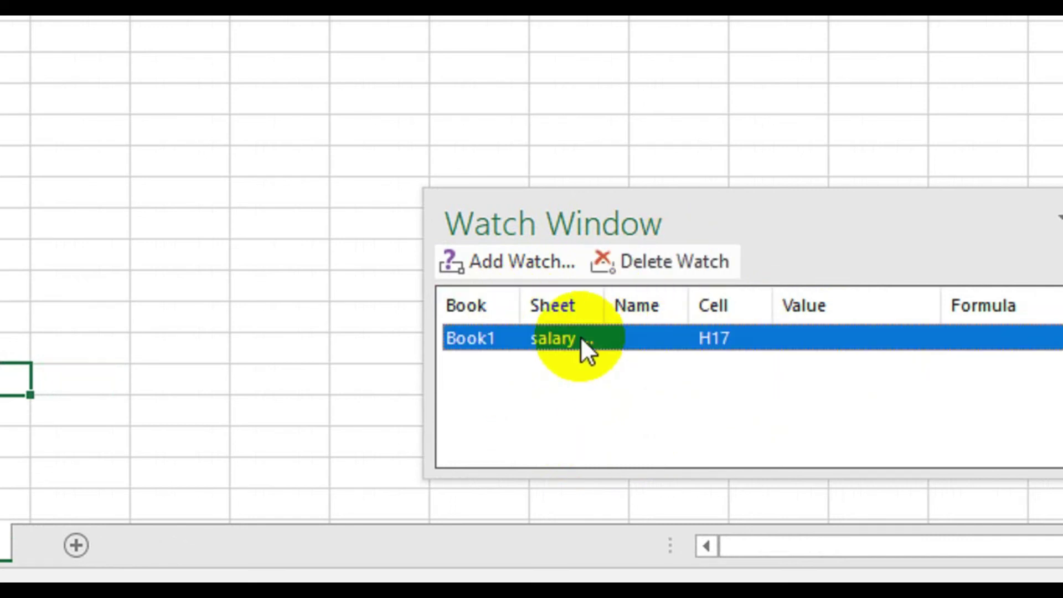
{"action": "left_click", "coordinate": [666, 260]}
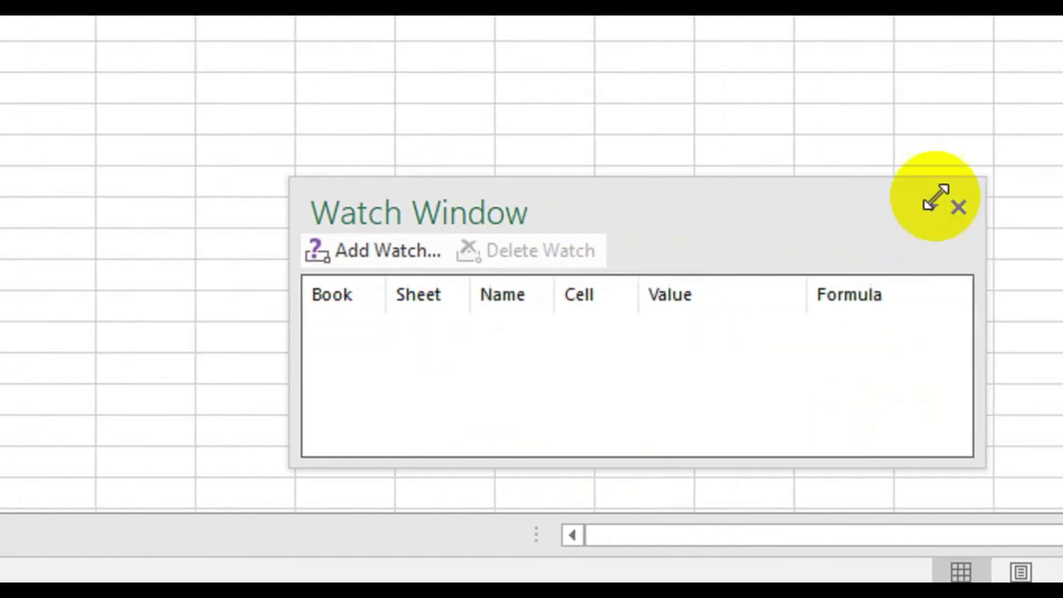
{"action": "left_click", "coordinate": [799, 205]}
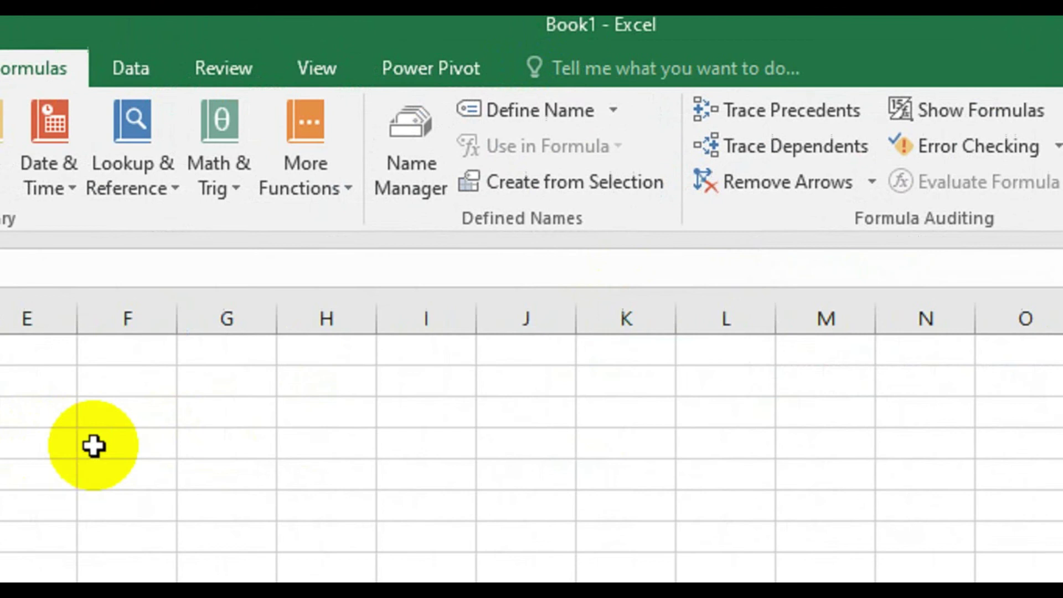
Enter 567, 456, 3, 345, 764, 545 and 54 down cells A1 to A7
{"action": "left_click", "coordinate": [214, 439]}
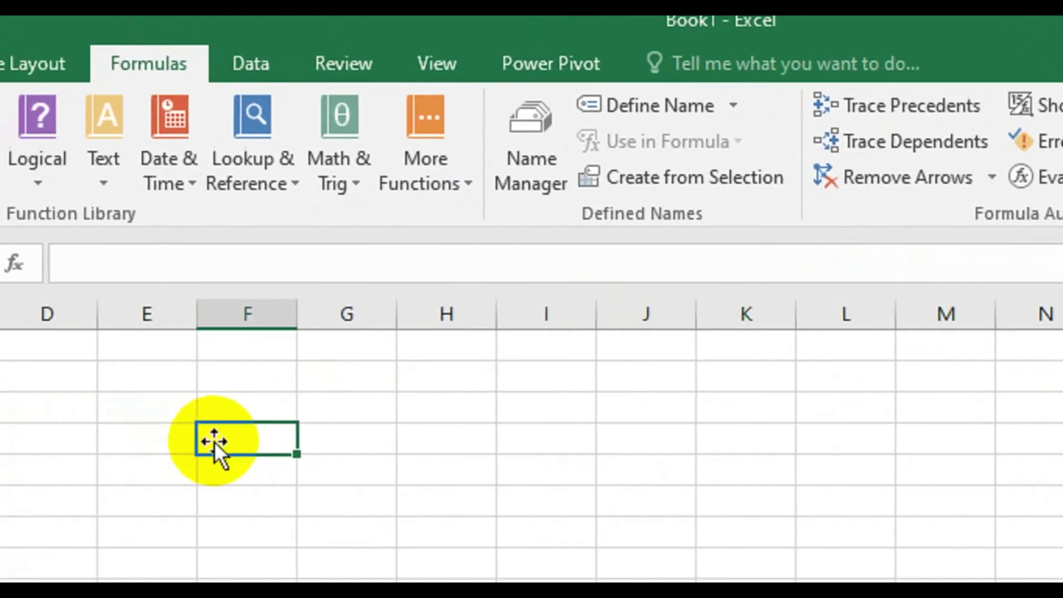
{"action": "left_click", "coordinate": [90, 350]}
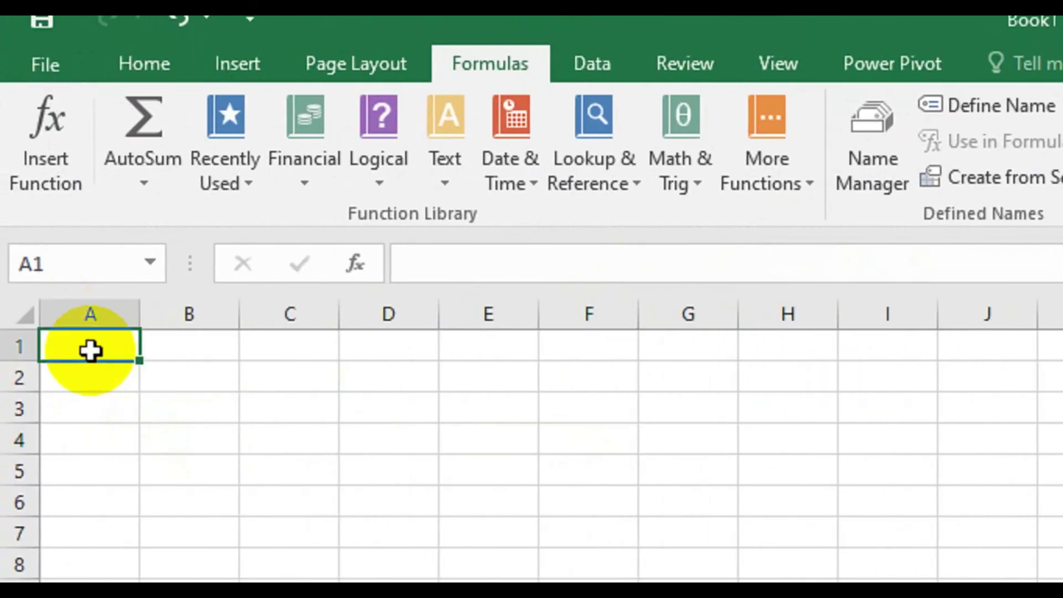
{"action": "type", "text": "567"}
{"action": "key", "text": "Return"}
{"action": "type", "text": "456 "}
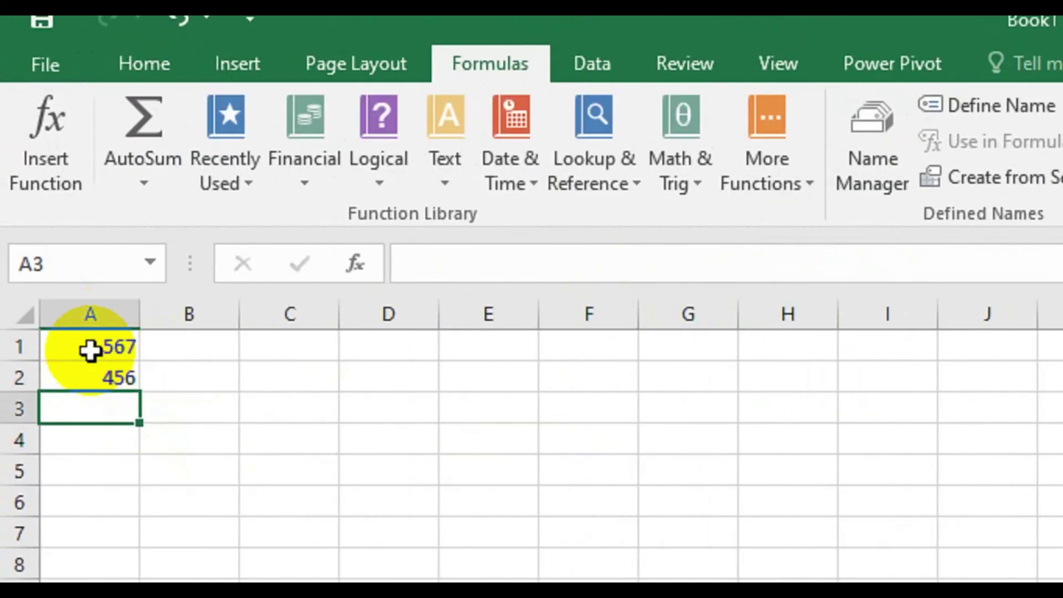
{"action": "type", "text": "3 345 4 5"}
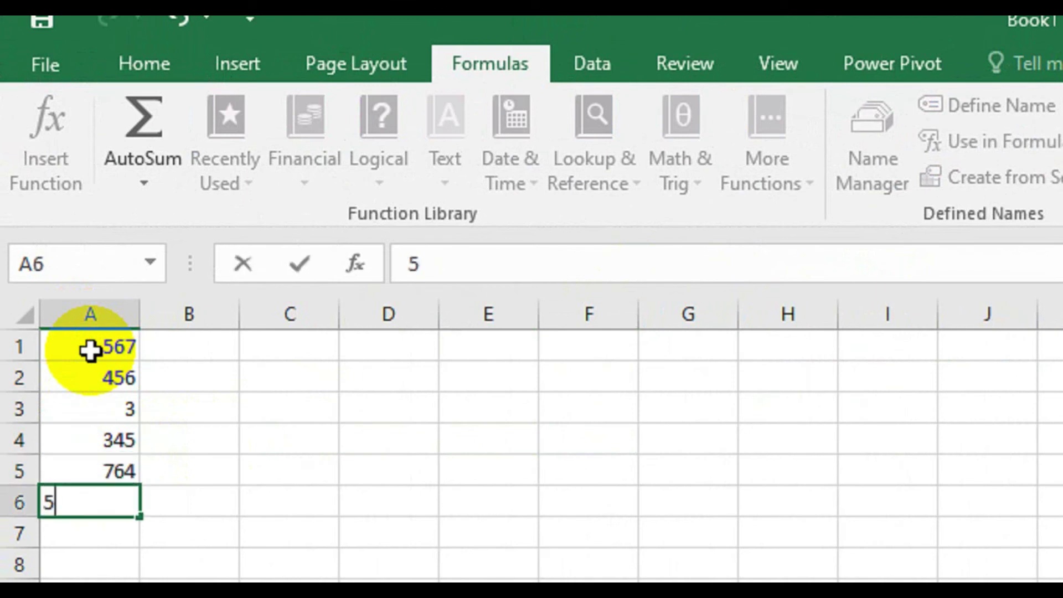
{"action": "type", "text": "45 5"}
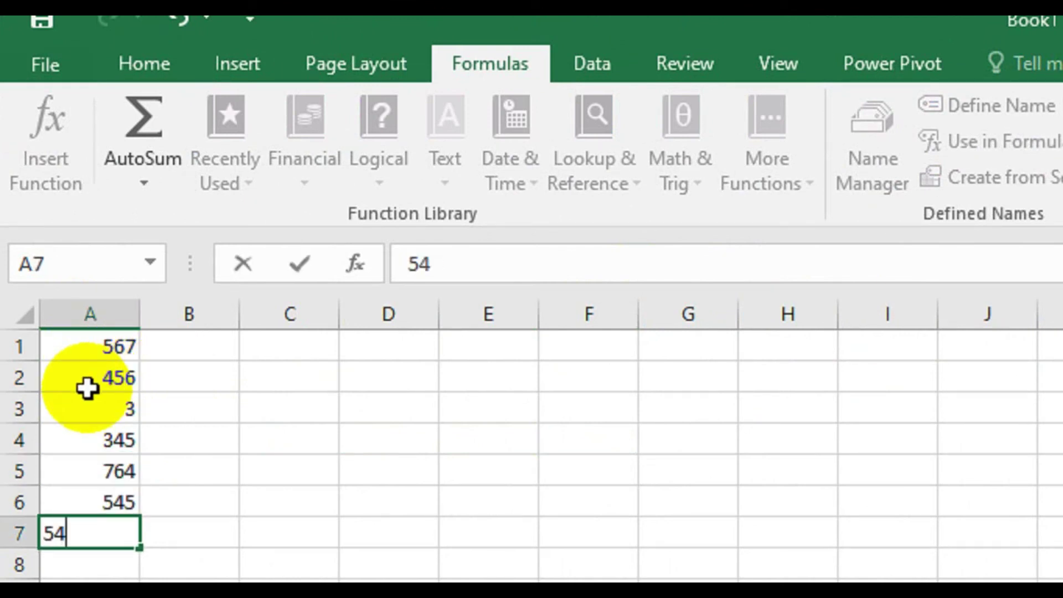
{"action": "left_click", "coordinate": [91, 344]}
{"action": "left_click", "coordinate": [90, 408]}
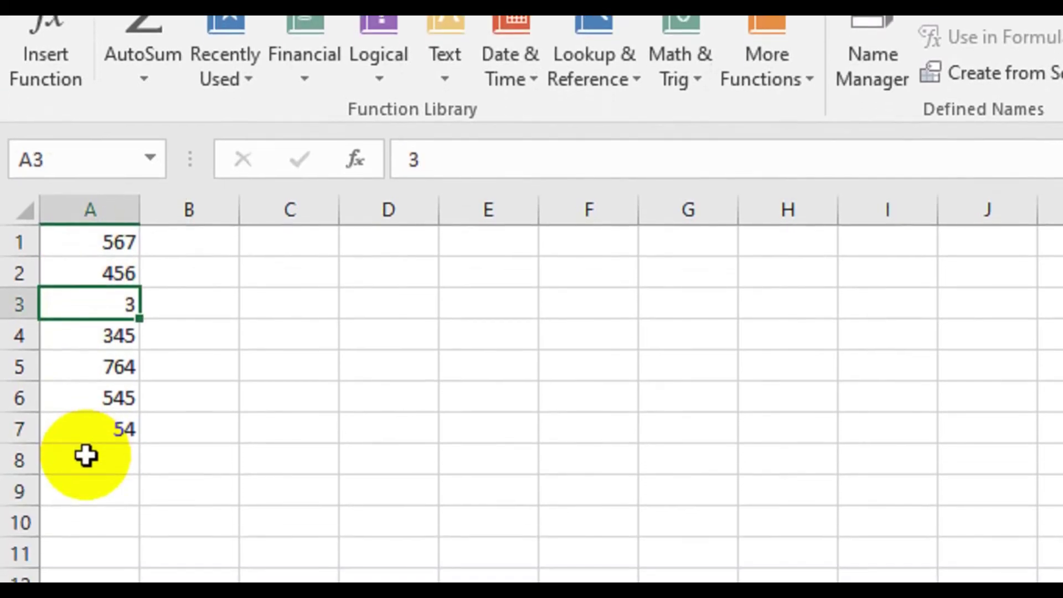
{"action": "left_click", "coordinate": [83, 557]}
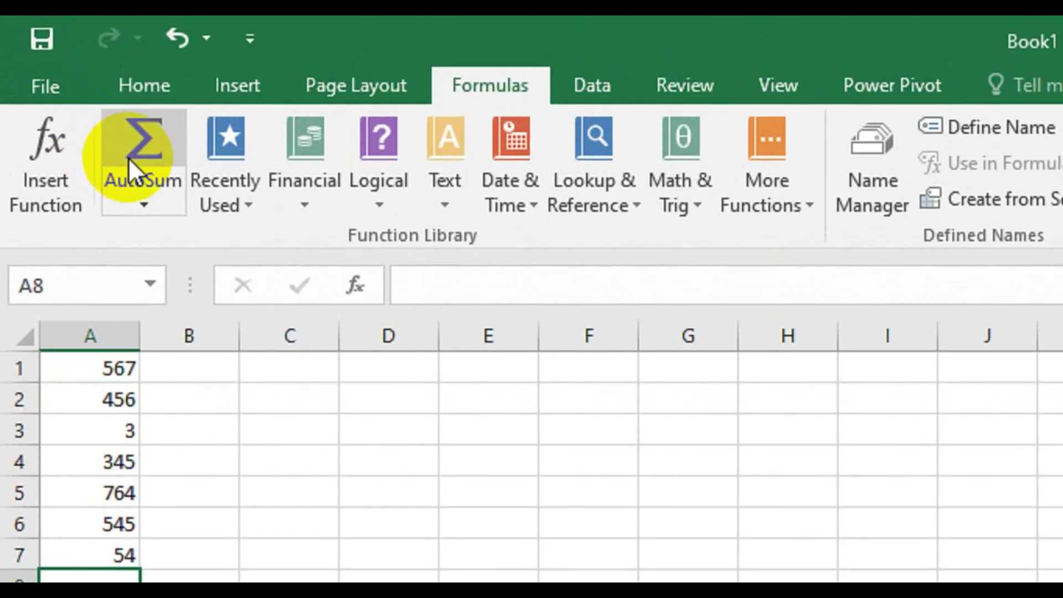
AutoSum A1:A7 into A8 as =SUM(A1:A7)
{"action": "left_click", "coordinate": [129, 158]}
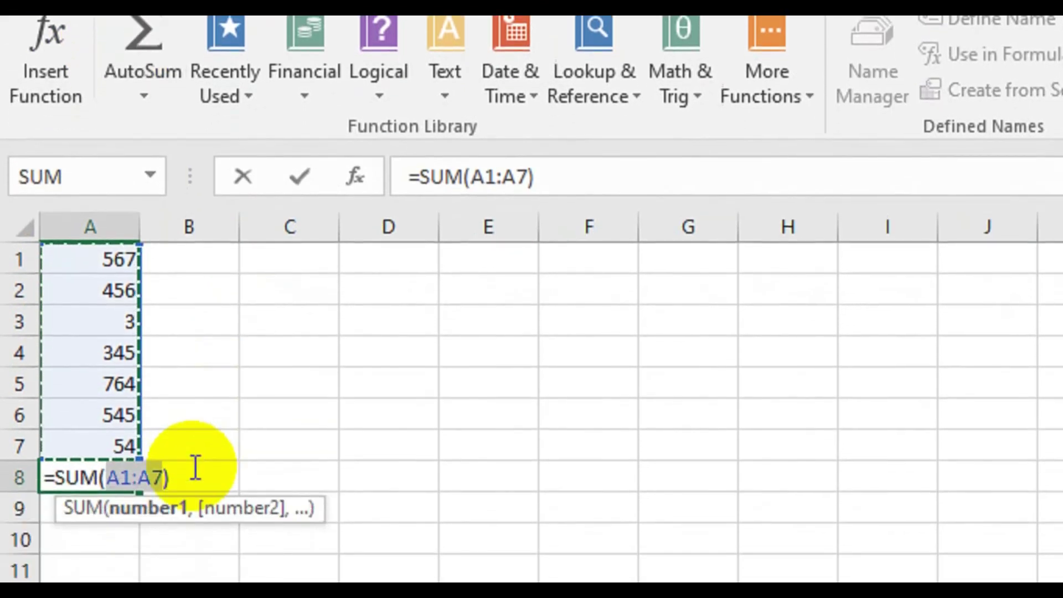
{"action": "key", "text": "Return"}
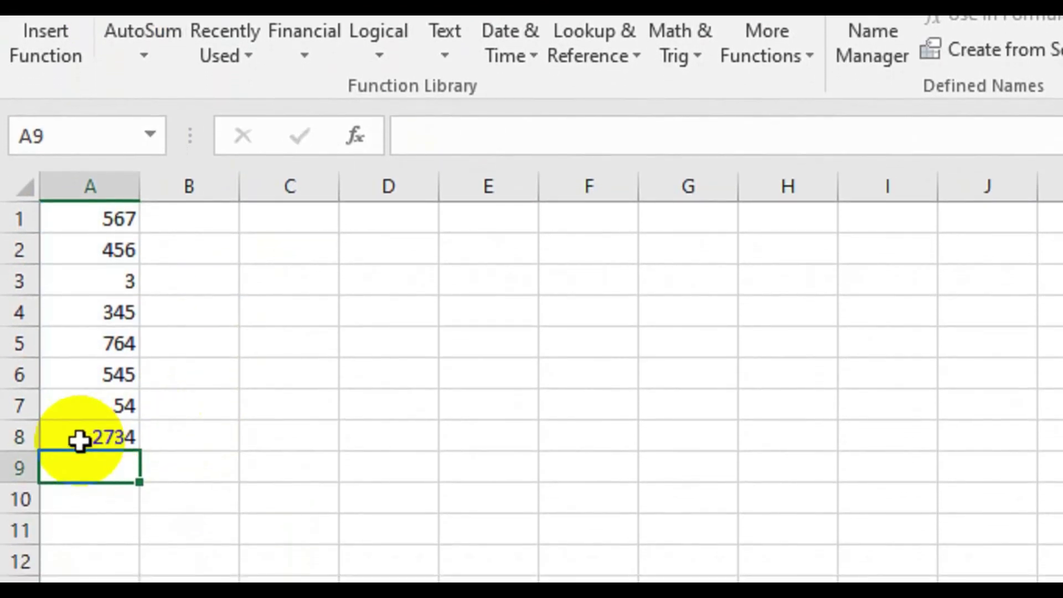
{"action": "left_click", "coordinate": [82, 442]}
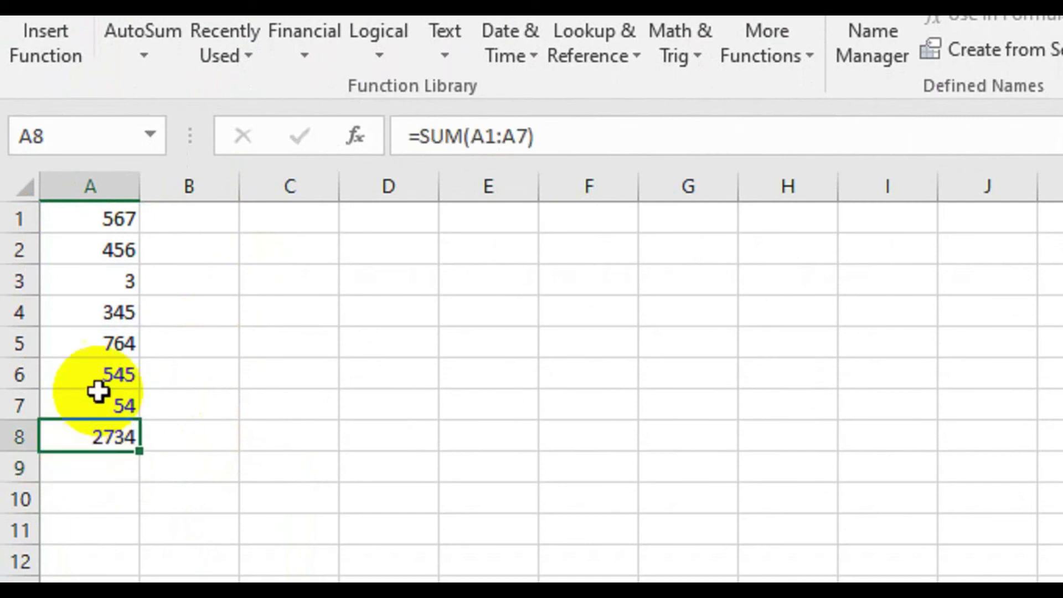
Change A4 to 456 and A1 to 56453 so A8 totals 58731
{"action": "left_click", "coordinate": [115, 317]}
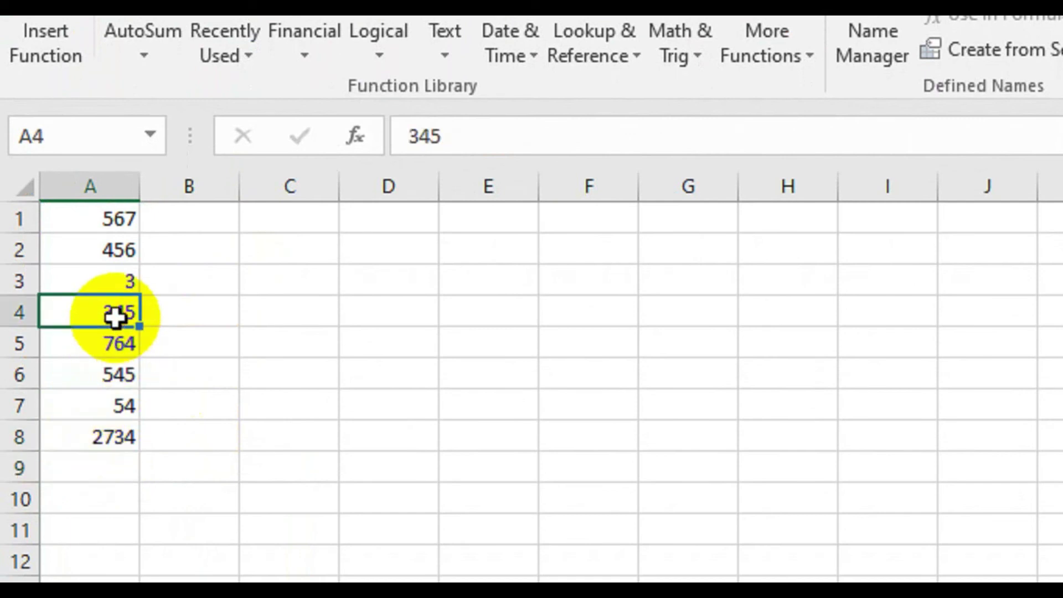
{"action": "type", "text": "456"}
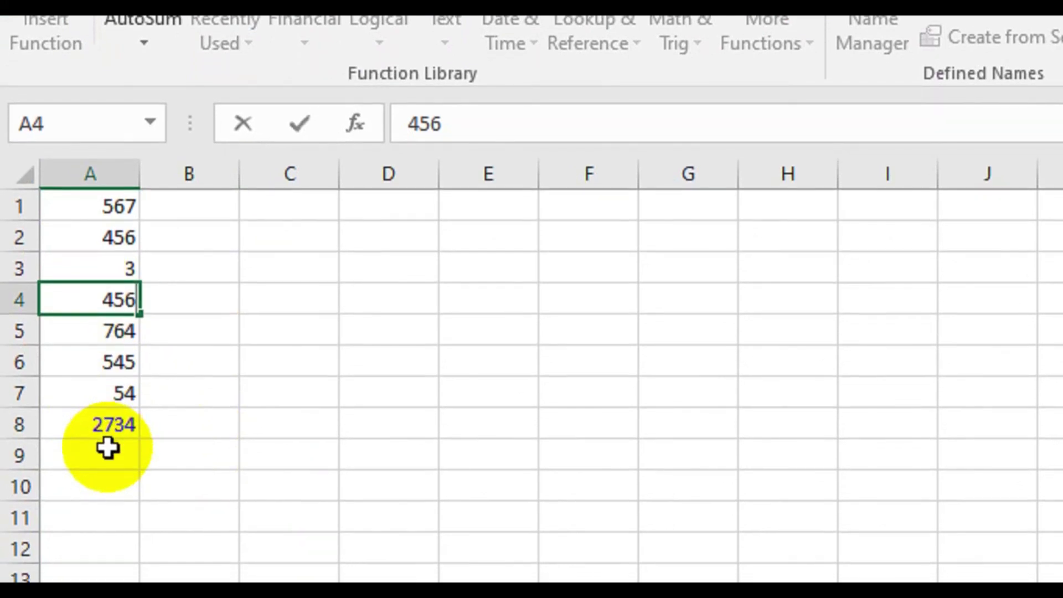
{"action": "left_click", "coordinate": [110, 456]}
{"action": "left_click", "coordinate": [121, 210]}
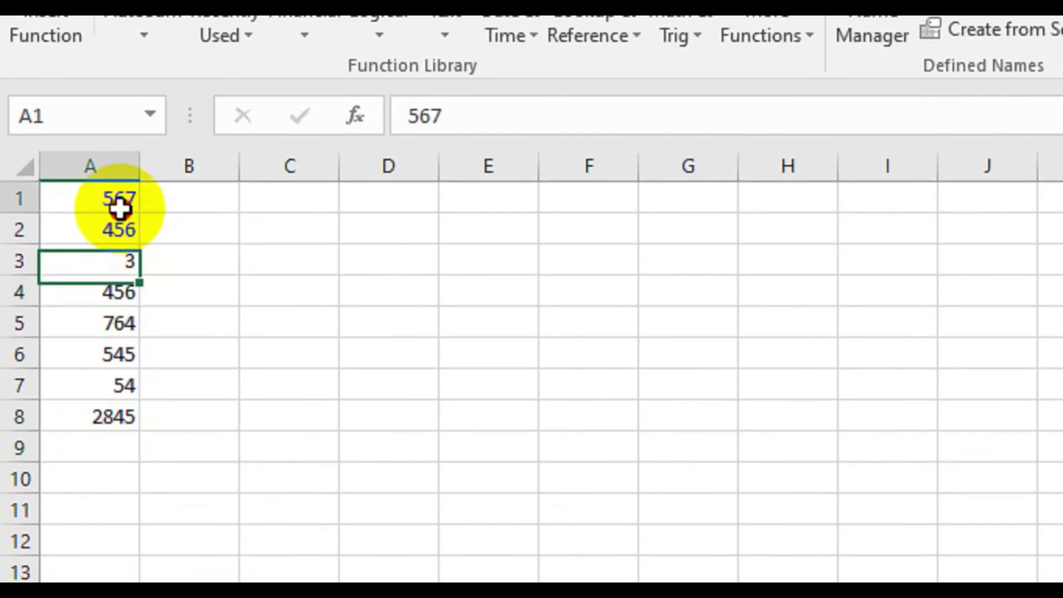
{"action": "type", "text": "56453"}
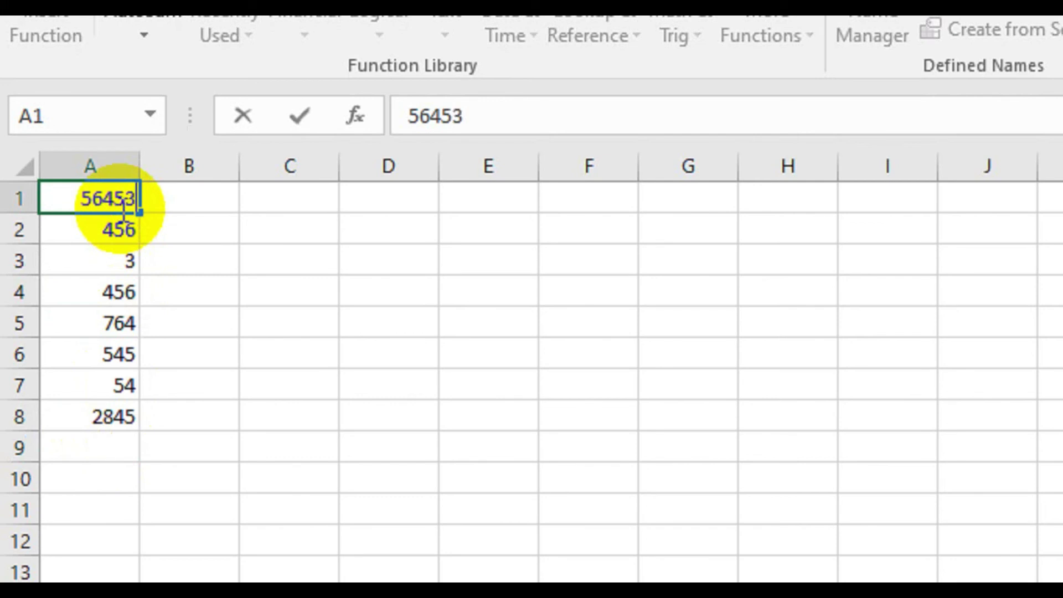
{"action": "left_click", "coordinate": [100, 416]}
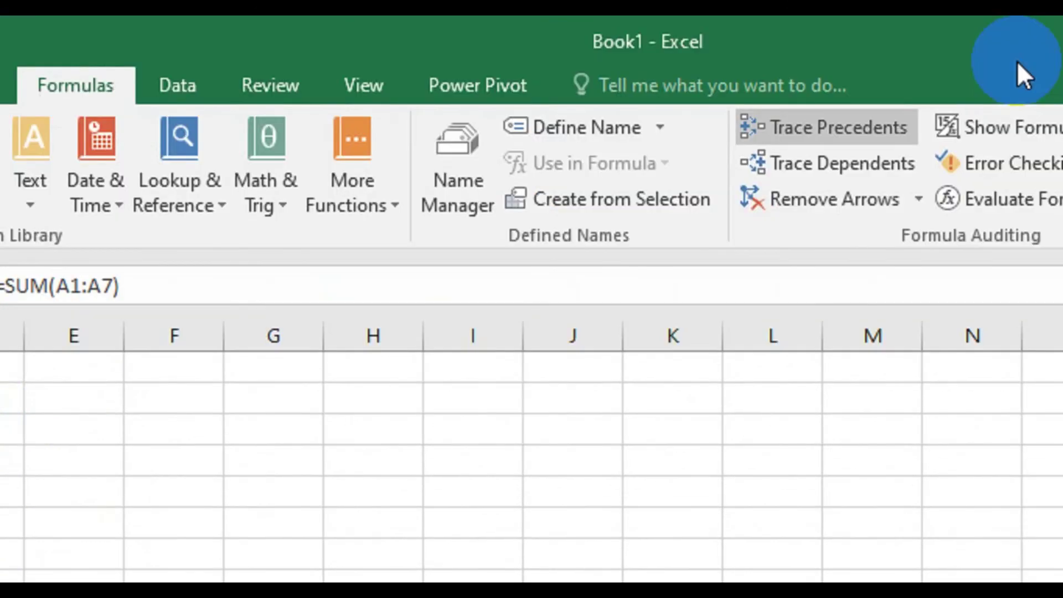
Set Calculation Options to Manual, then change A4 to 5634 and A6 to 45456
{"action": "left_click", "coordinate": [827, 166]}
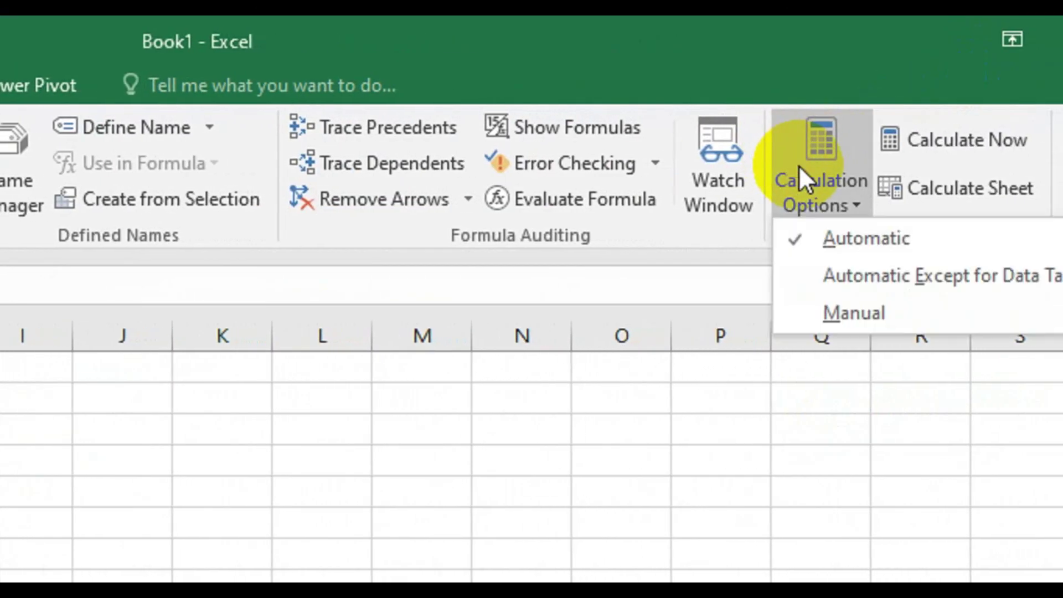
{"action": "left_click", "coordinate": [800, 308]}
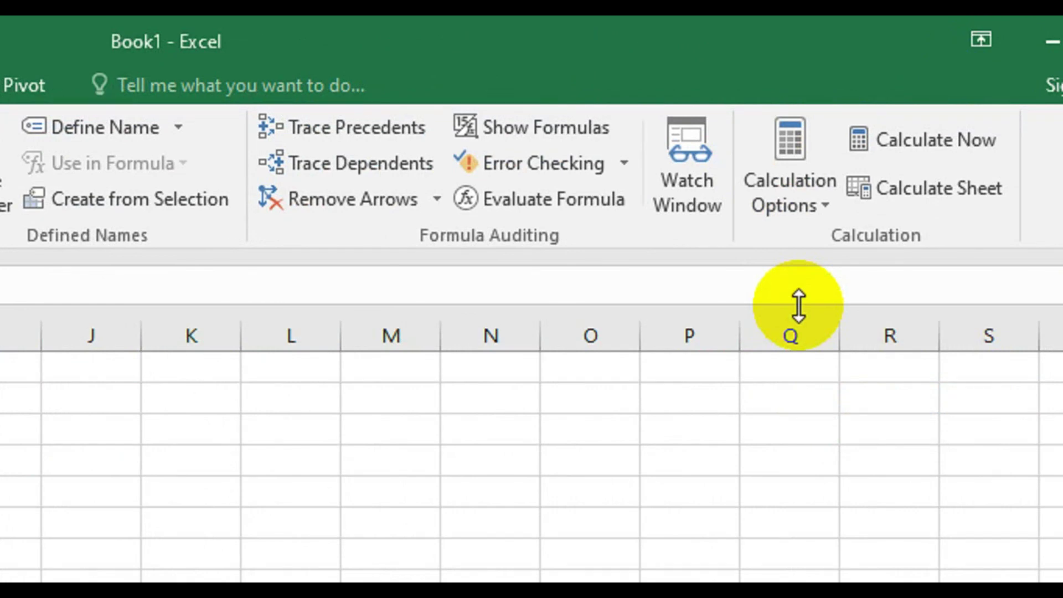
{"action": "left_click", "coordinate": [118, 441]}
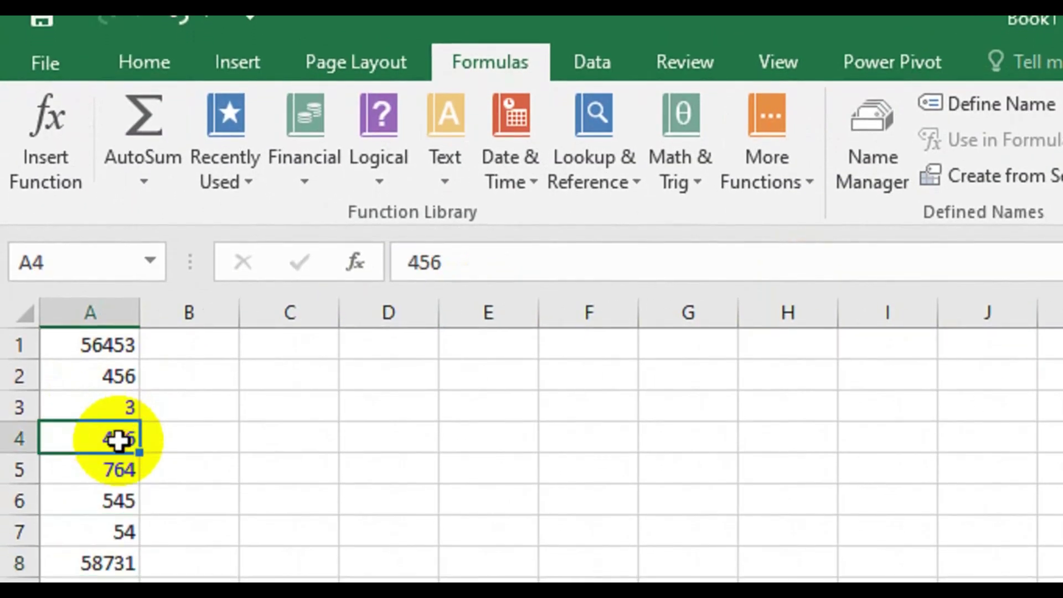
{"action": "type", "text": "56"}
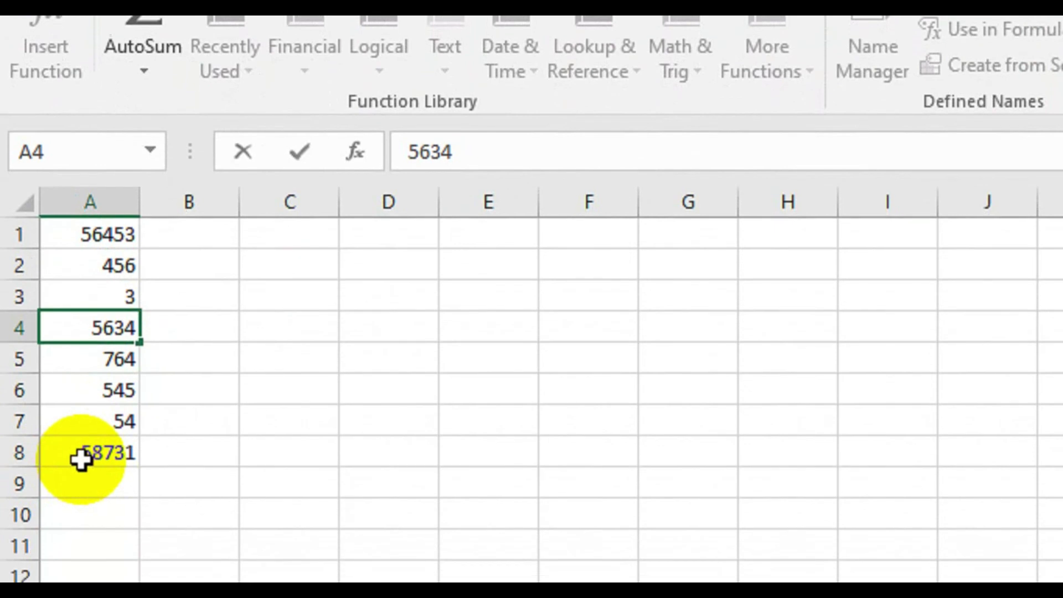
{"action": "left_click", "coordinate": [83, 563]}
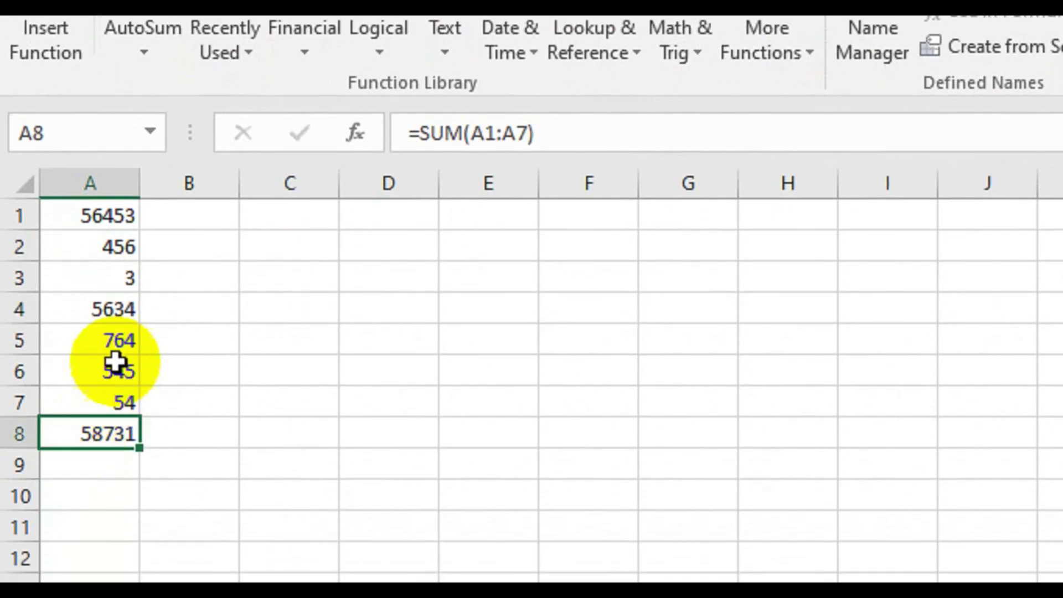
{"action": "left_click", "coordinate": [115, 364]}
{"action": "type", "text": "45"}
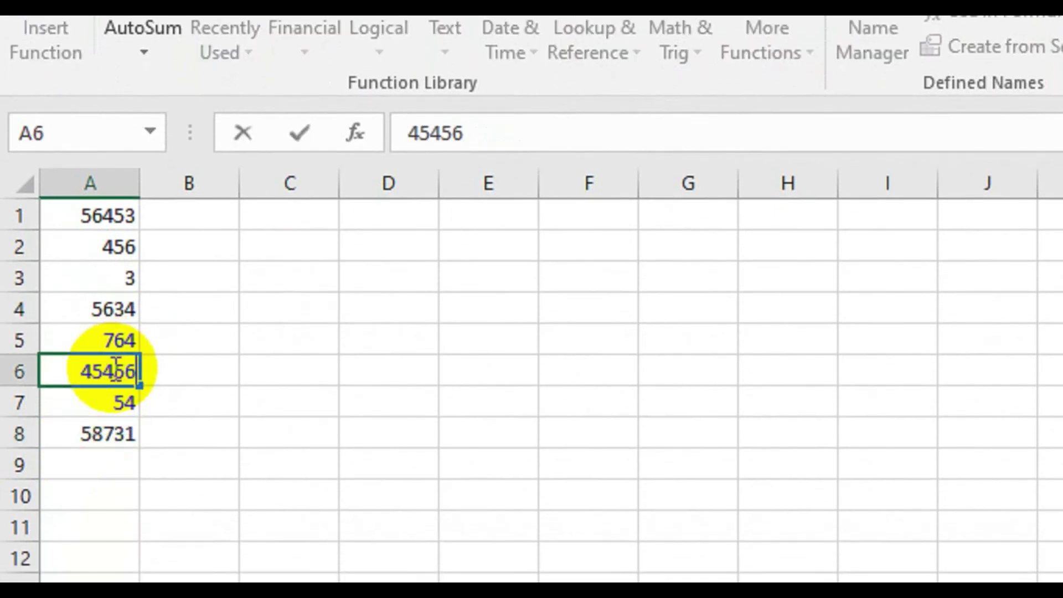
{"action": "left_click", "coordinate": [92, 428]}
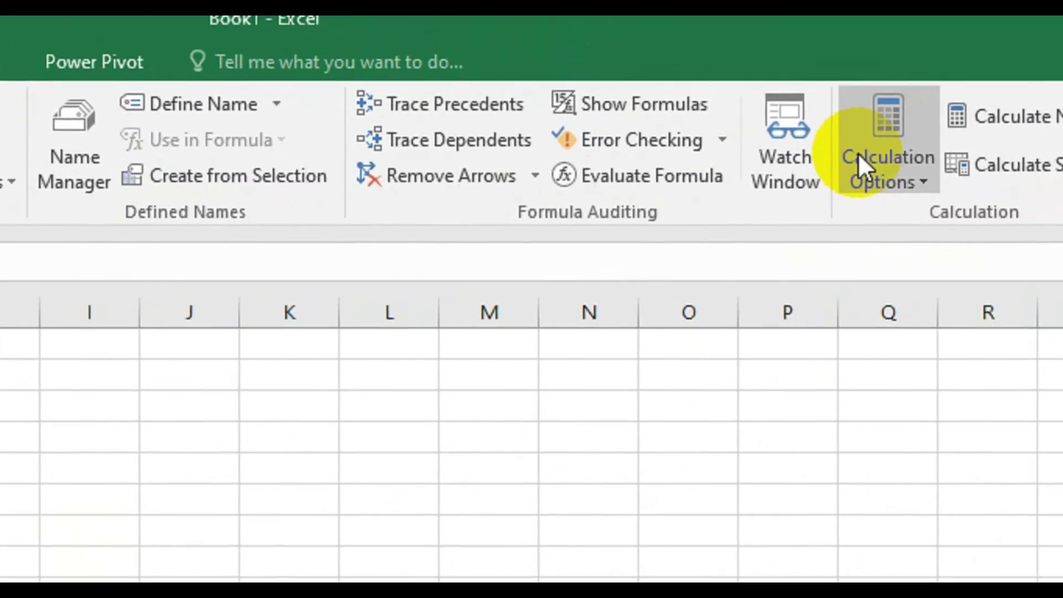
Set Calculation Options back to Automatic so A8 recalculates to 108820
{"action": "left_click", "coordinate": [859, 158]}
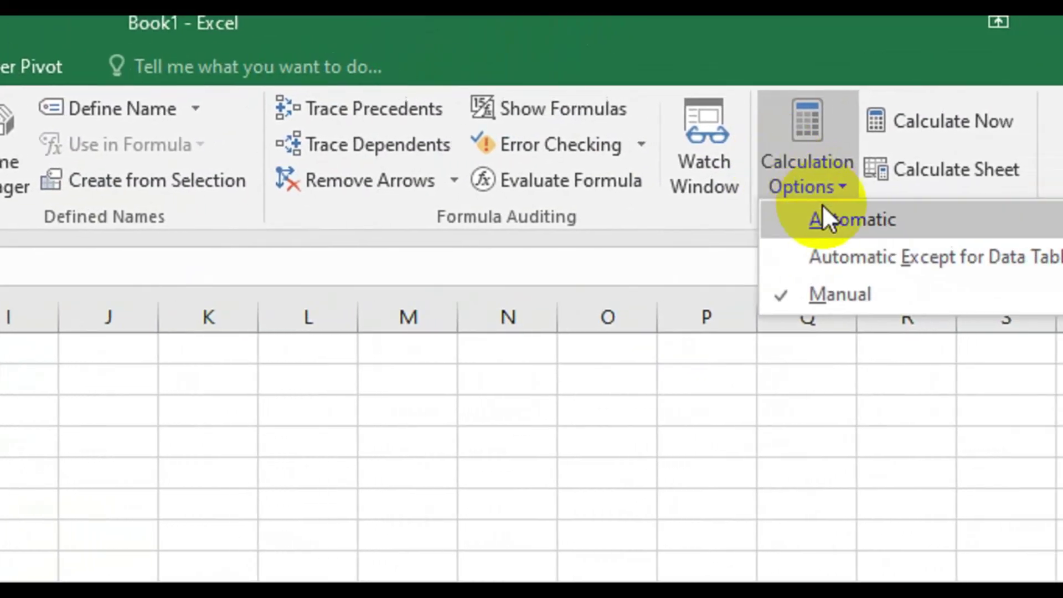
{"action": "left_click", "coordinate": [803, 216]}
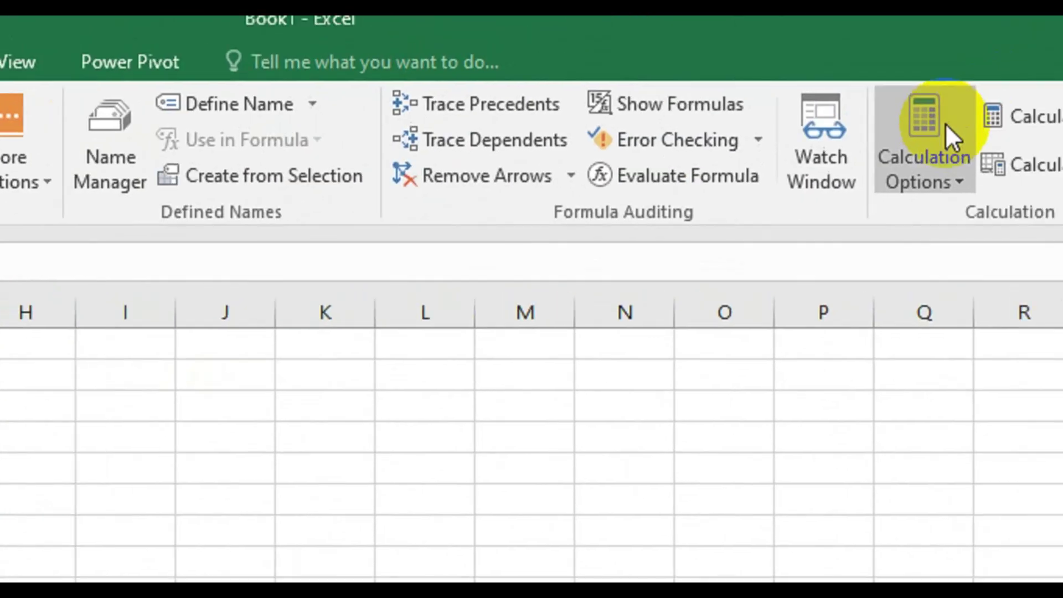
{"action": "left_click", "coordinate": [833, 162]}
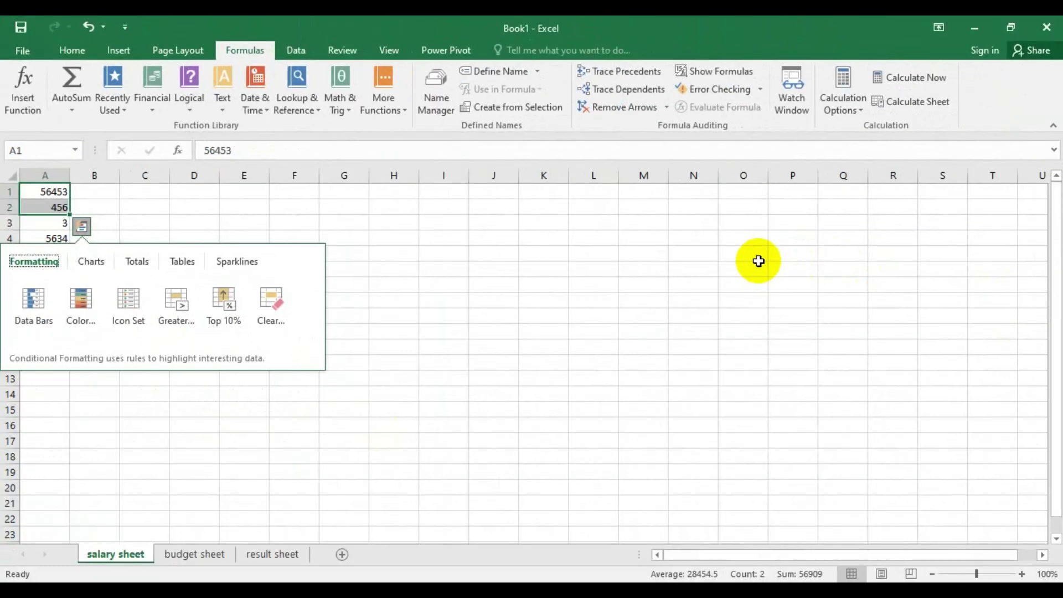
{"action": "left_click", "coordinate": [615, 269]}
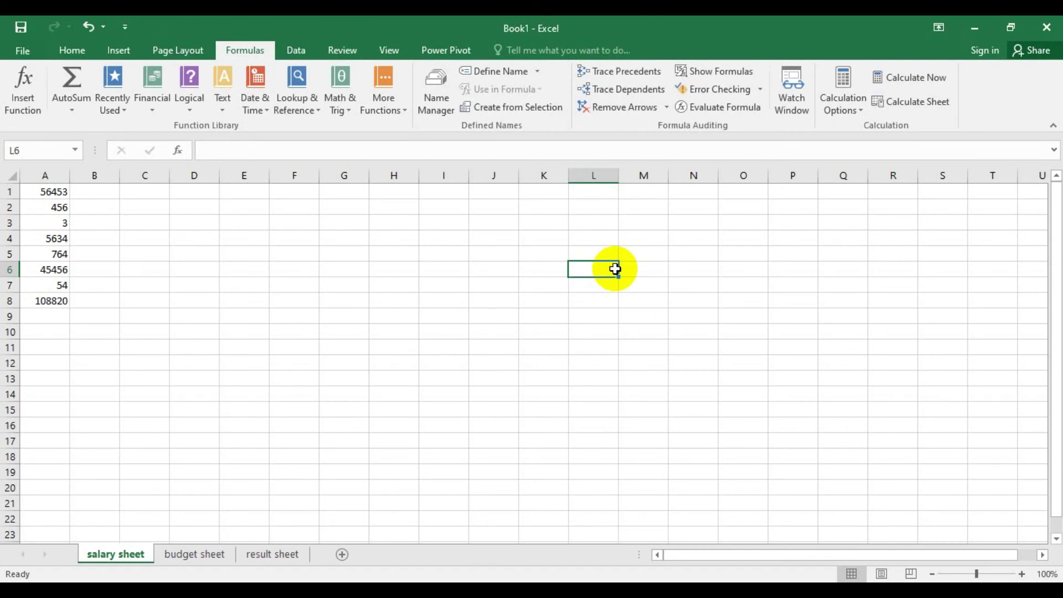